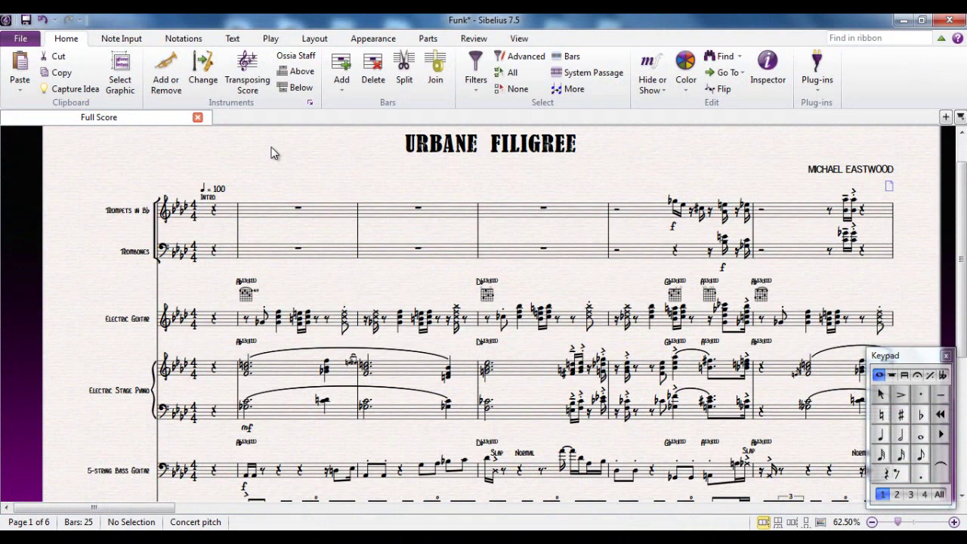
# - Show the Keyboard panel from the View tab's Panels list
pyautogui.click(527, 39)
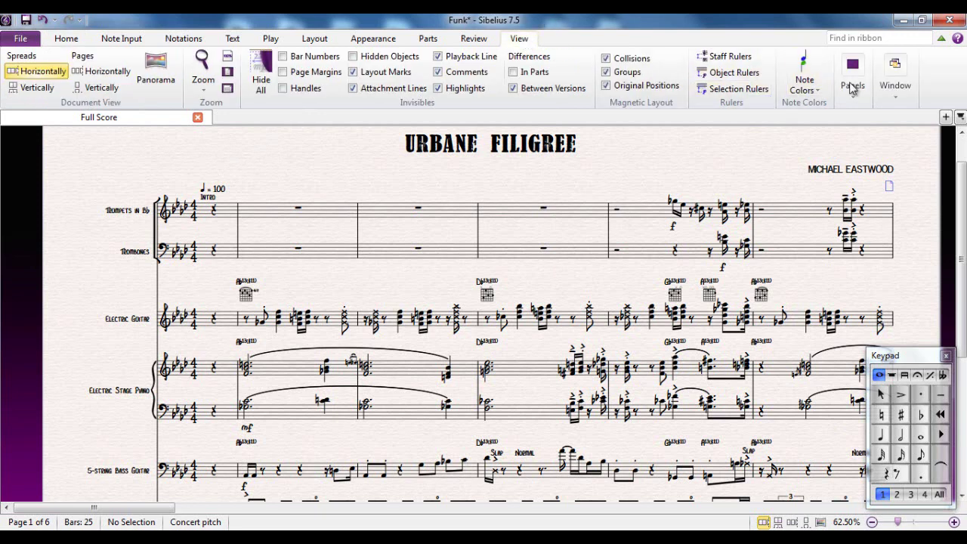
pyautogui.click(854, 70)
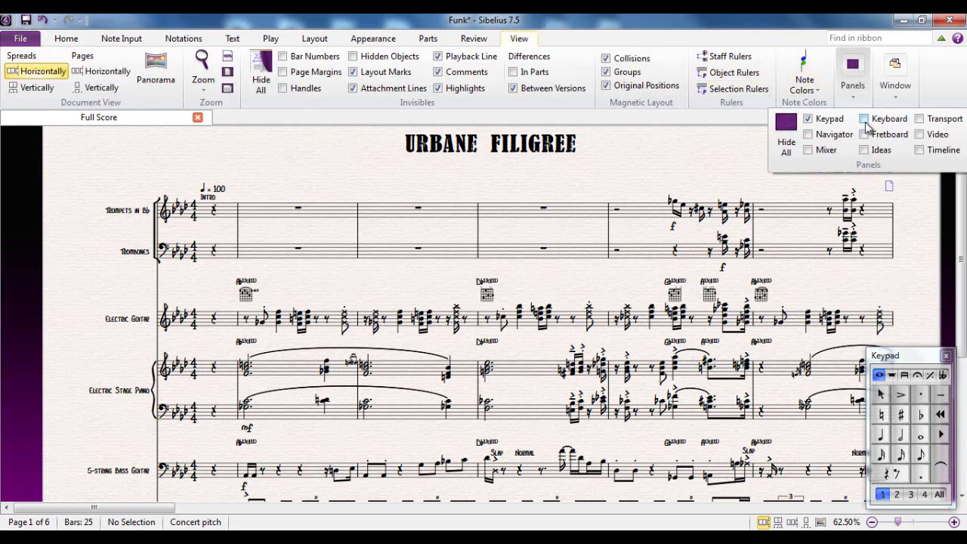
pyautogui.click(865, 121)
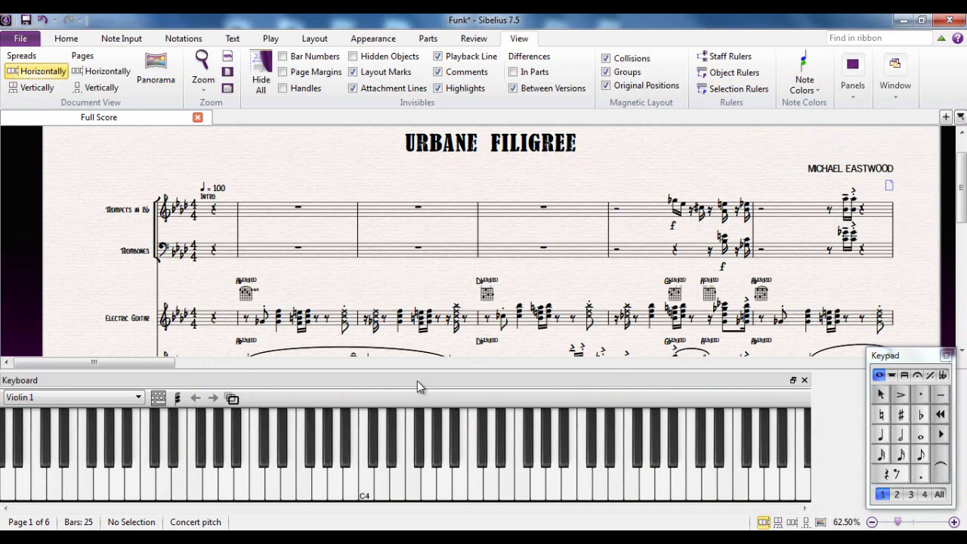
# - Resize the Keyboard panel, float it over the score, then re-dock it at the bottom
pyautogui.click(232, 399)
pyautogui.click(232, 307)
pyautogui.moveTo(315, 378); pyautogui.dragTo(365, 173)
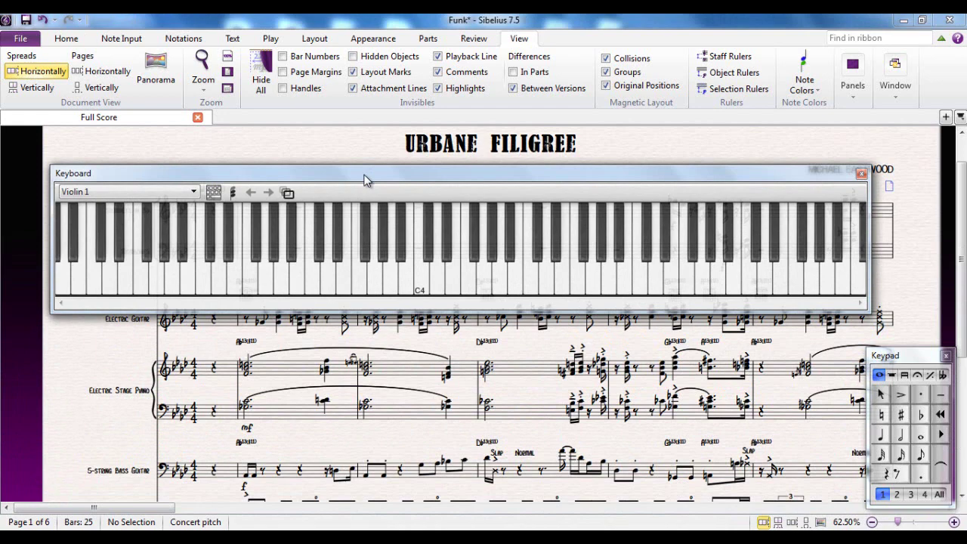
pyautogui.doubleClick(371, 175)
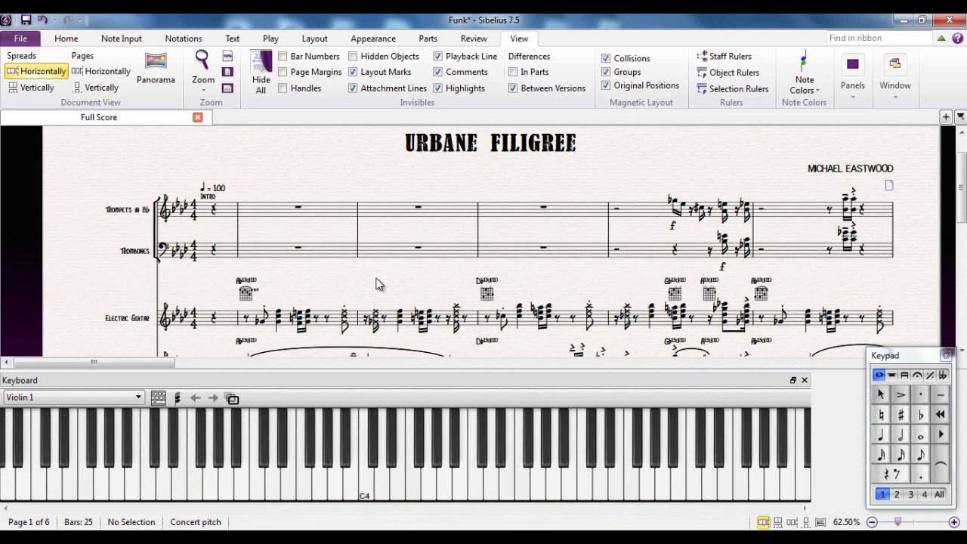
pyautogui.moveTo(383, 287); pyautogui.dragTo(425, 211)
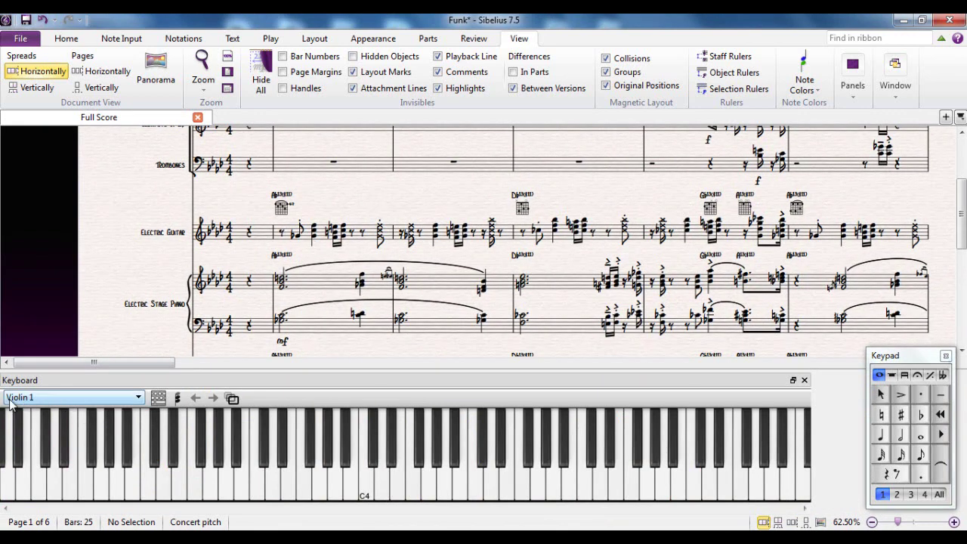
pyautogui.click(138, 398)
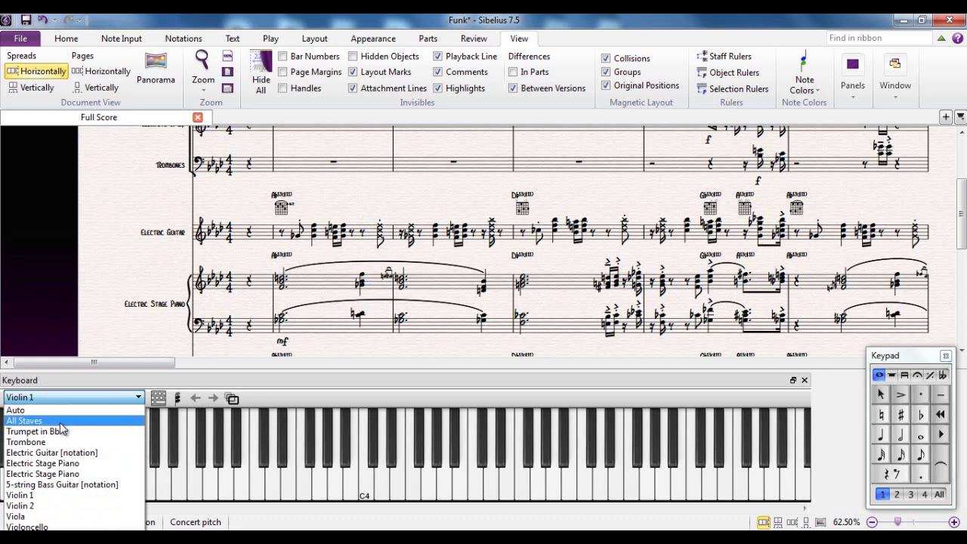
pyautogui.click(60, 421)
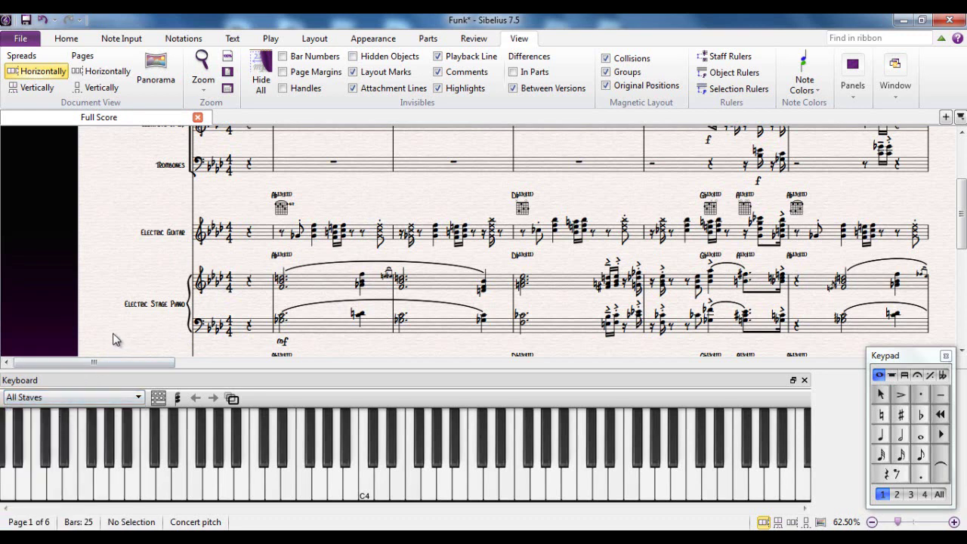
pyautogui.press('space')
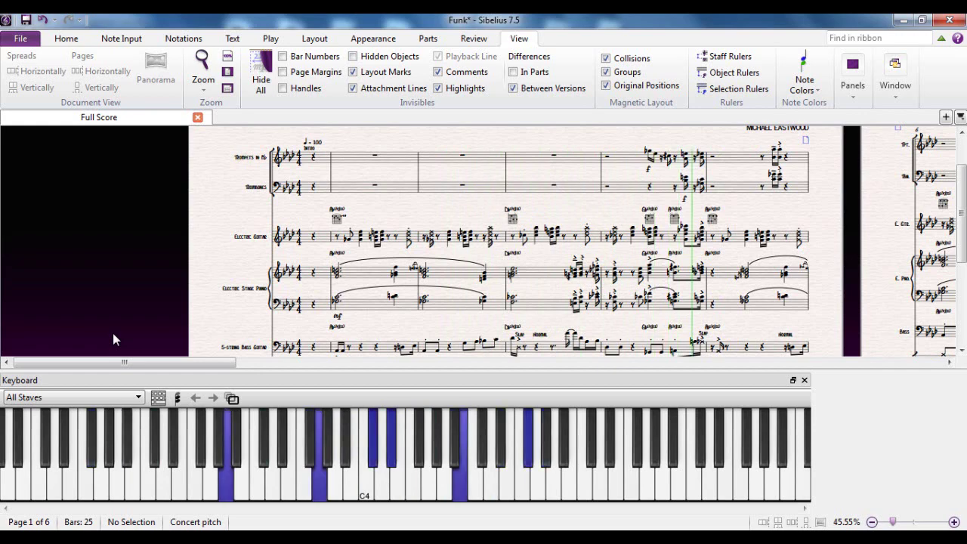
pyautogui.press('space')
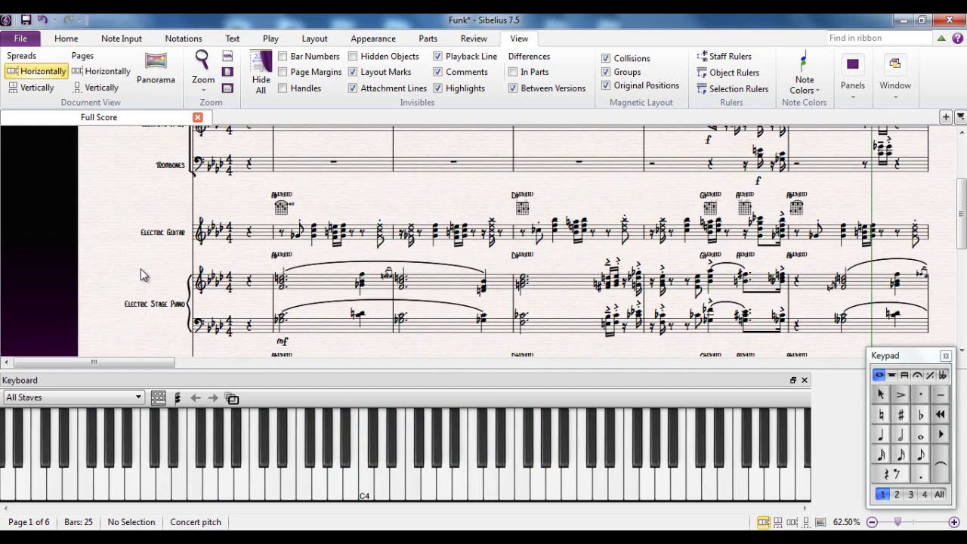
pyautogui.click(139, 397)
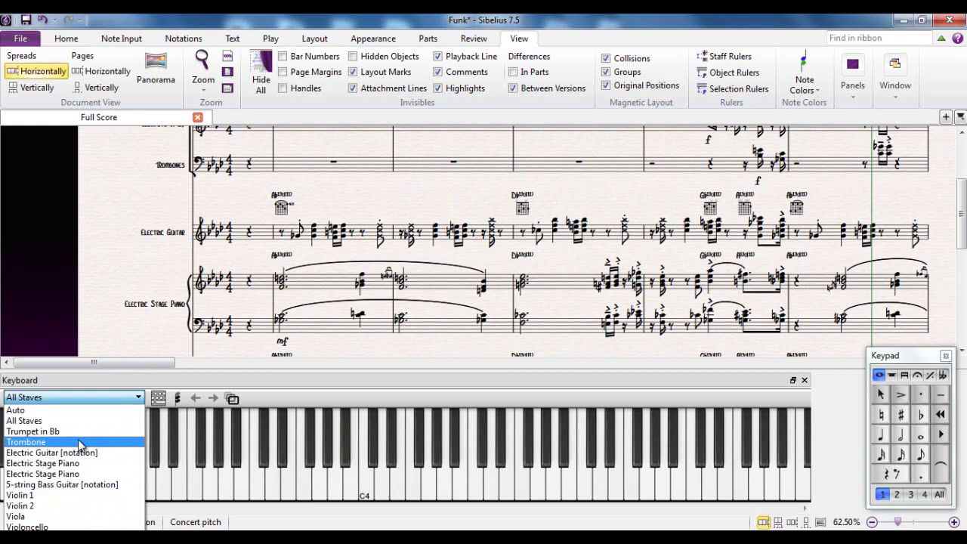
pyautogui.click(61, 494)
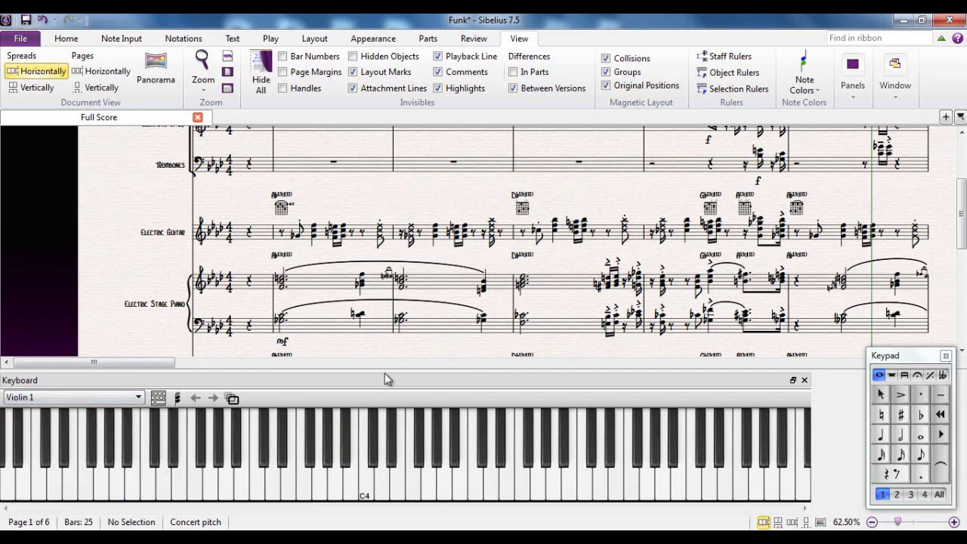
# - Select the barline on page 2 where the violins enter
pyautogui.moveTo(572, 342); pyautogui.dragTo(243, 290)
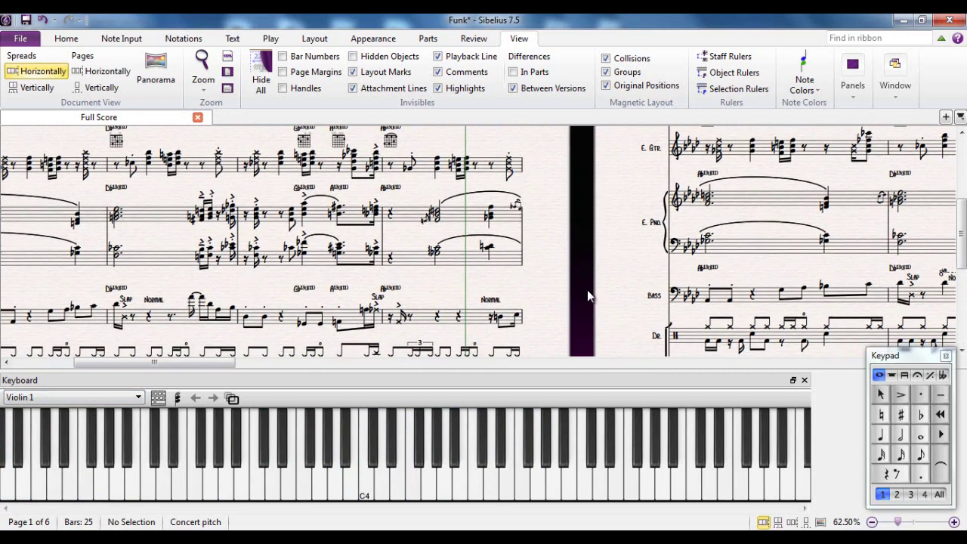
pyautogui.moveTo(587, 297); pyautogui.dragTo(501, 165)
pyautogui.hscroll(2, 589, 242)
pyautogui.hscroll(4, 453, 261)
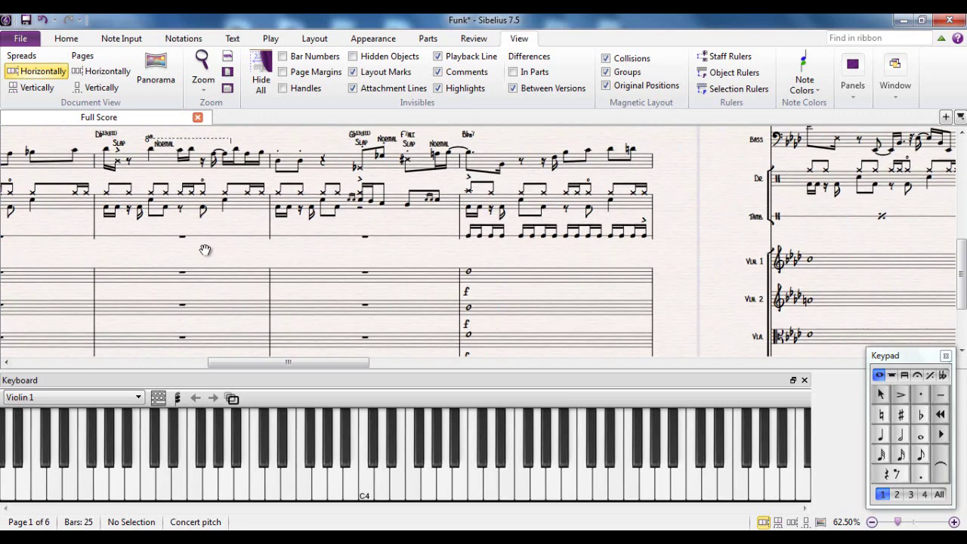
pyautogui.click(454, 286)
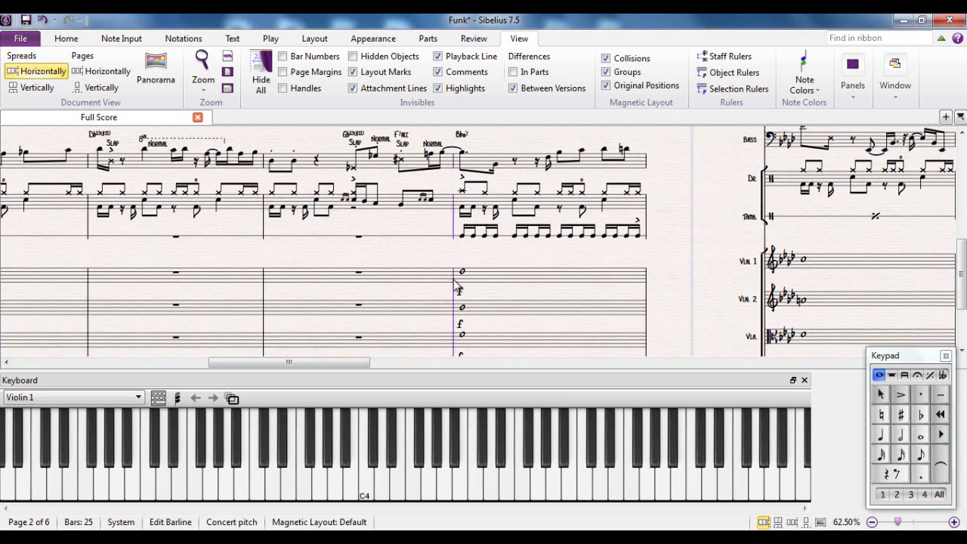
# - Play the score from that barline with P, then stop playback
pyautogui.scroll(-3, 454, 286)
pyautogui.press('p')
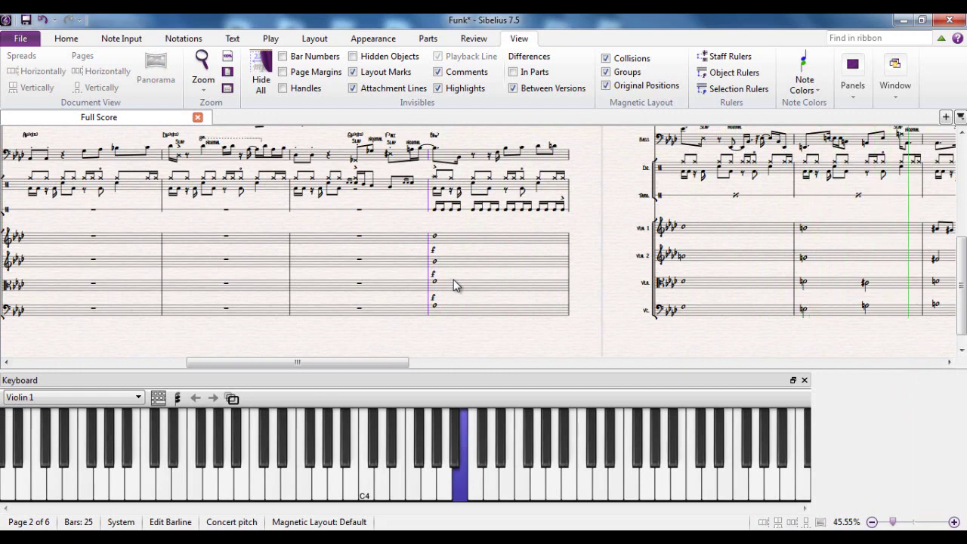
pyautogui.press('Escape')
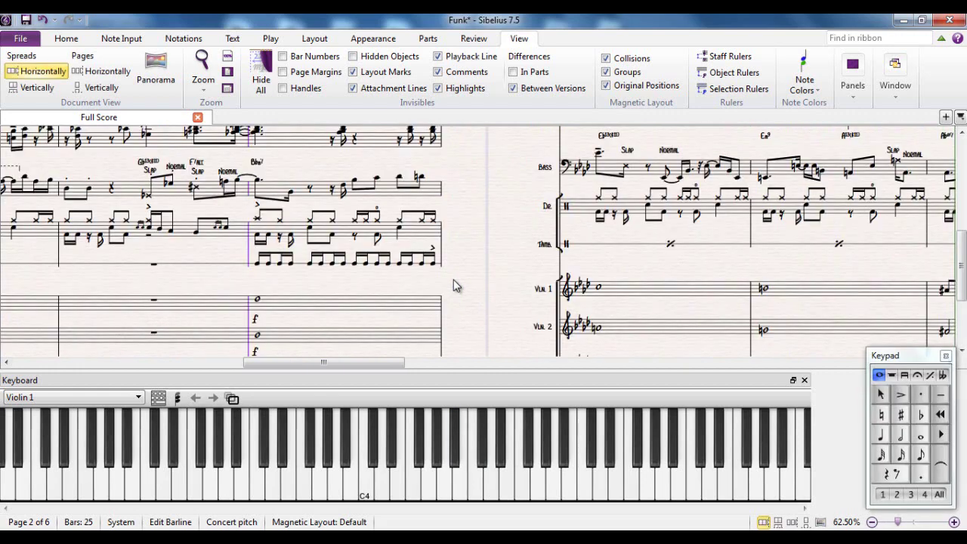
pyautogui.hscroll(-3, 458, 286)
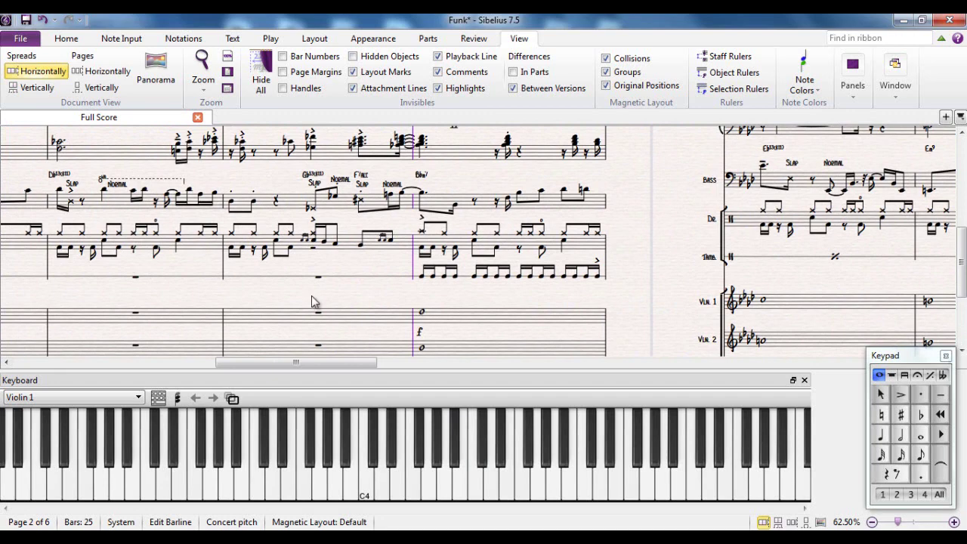
pyautogui.moveTo(312, 295); pyautogui.dragTo(451, 283)
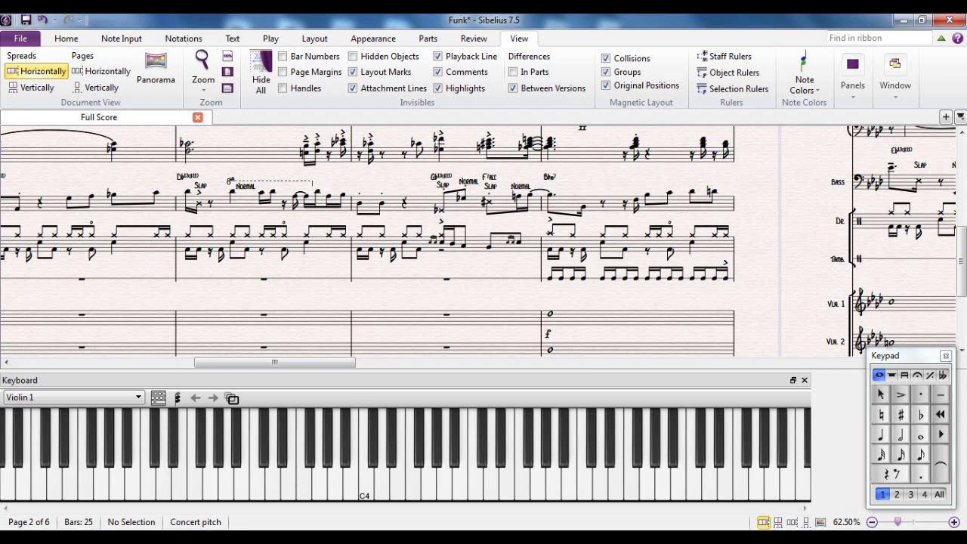
# - Switch to the untitled 'Note Input KEYBOARD panel' score and dock the Keyboard panel beneath it
pyautogui.moveTo(83, 540)
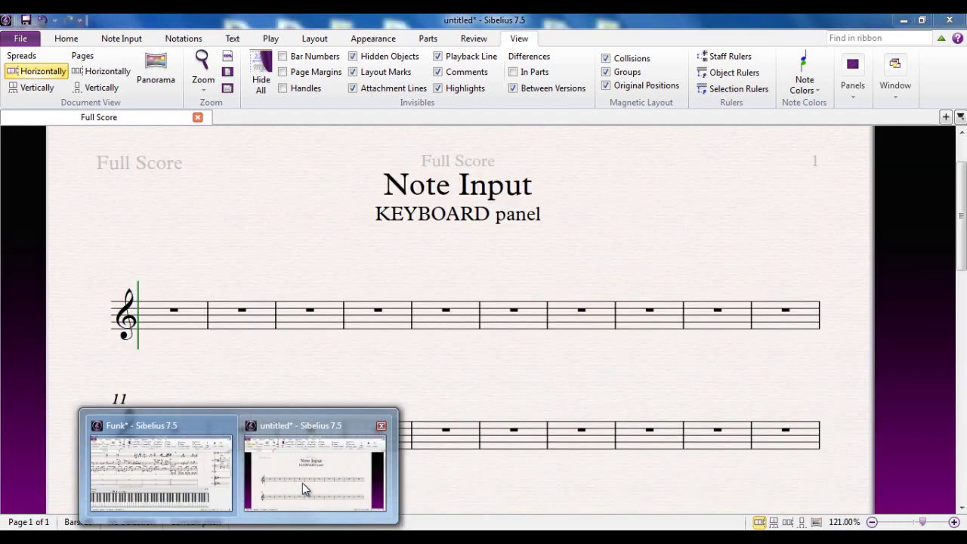
pyautogui.click(302, 483)
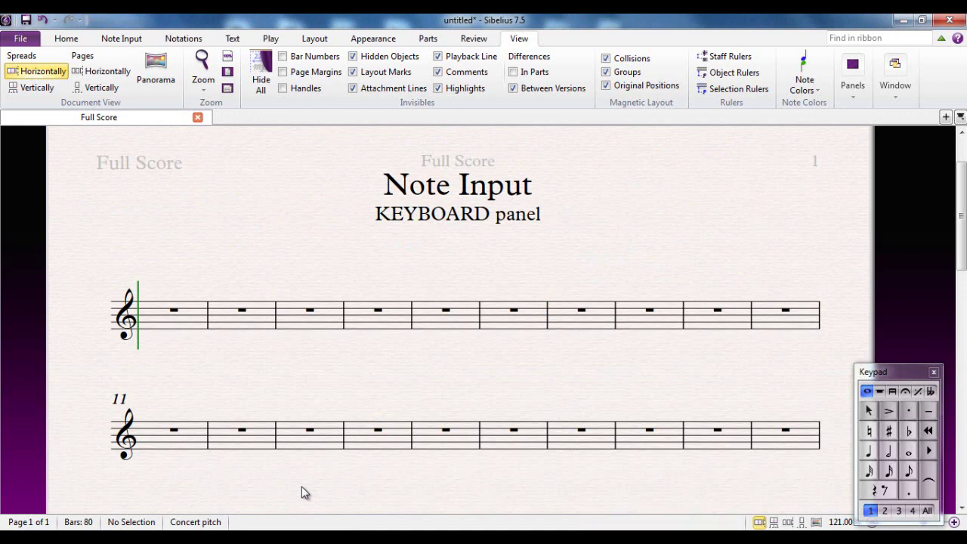
pyautogui.click(854, 70)
pyautogui.click(864, 119)
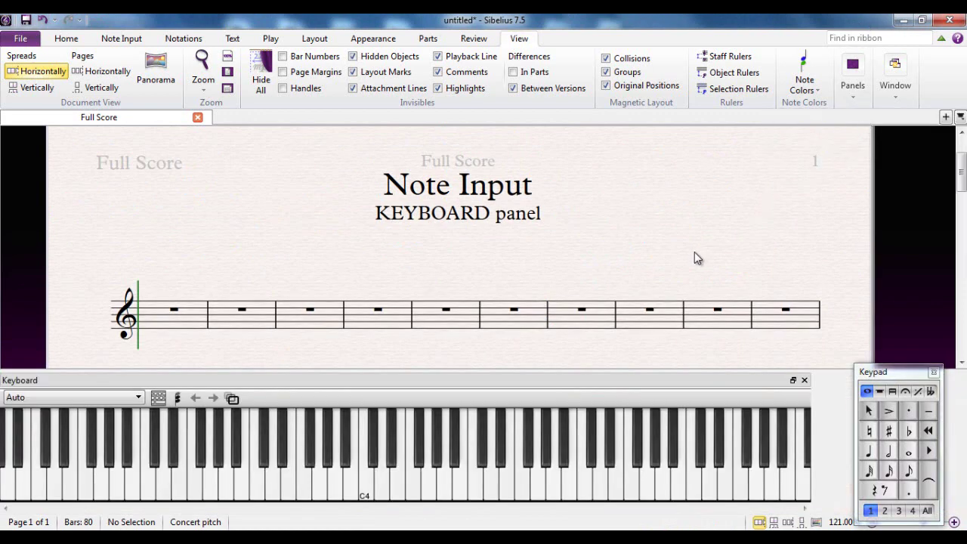
pyautogui.moveTo(634, 277); pyautogui.dragTo(652, 201)
pyautogui.moveTo(555, 300); pyautogui.dragTo(527, 311)
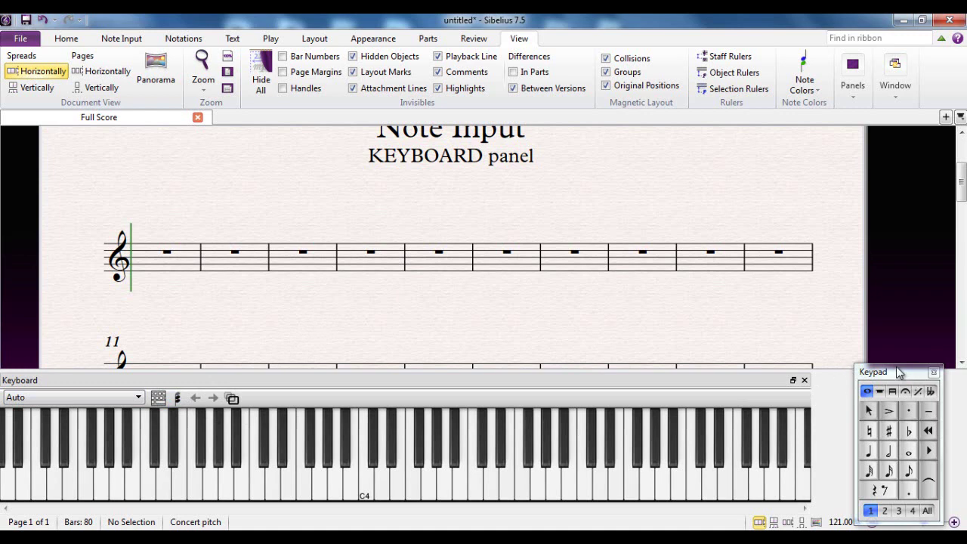
pyautogui.moveTo(899, 371); pyautogui.dragTo(892, 344)
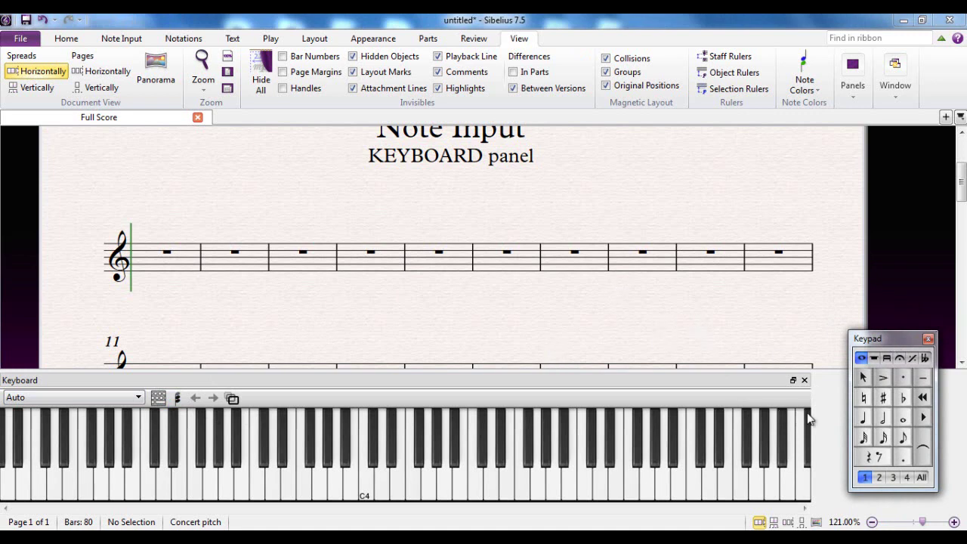
pyautogui.click(475, 318)
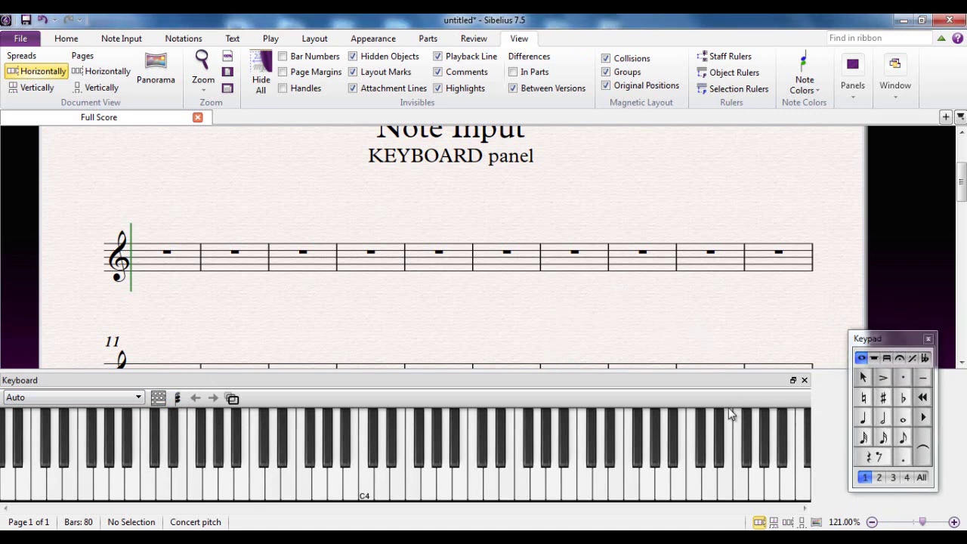
# - Enter bar 1 as quarter notes C5, B4, C5, E♭5
pyautogui.click(865, 420)
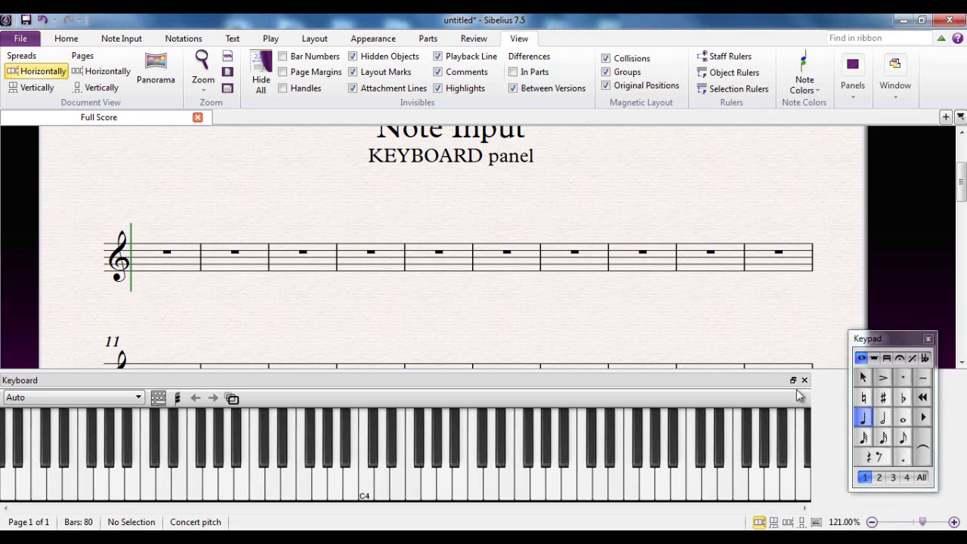
pyautogui.click(144, 252)
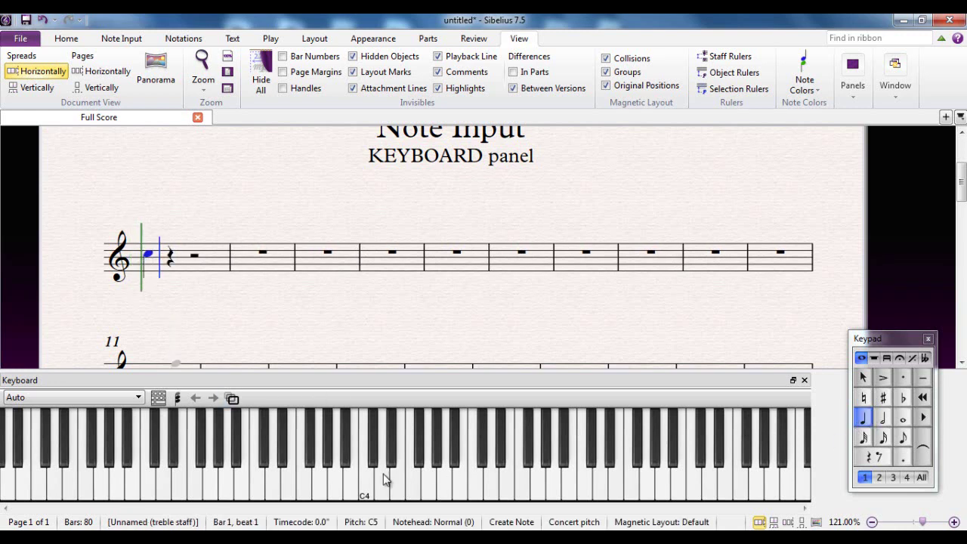
pyautogui.click(459, 487)
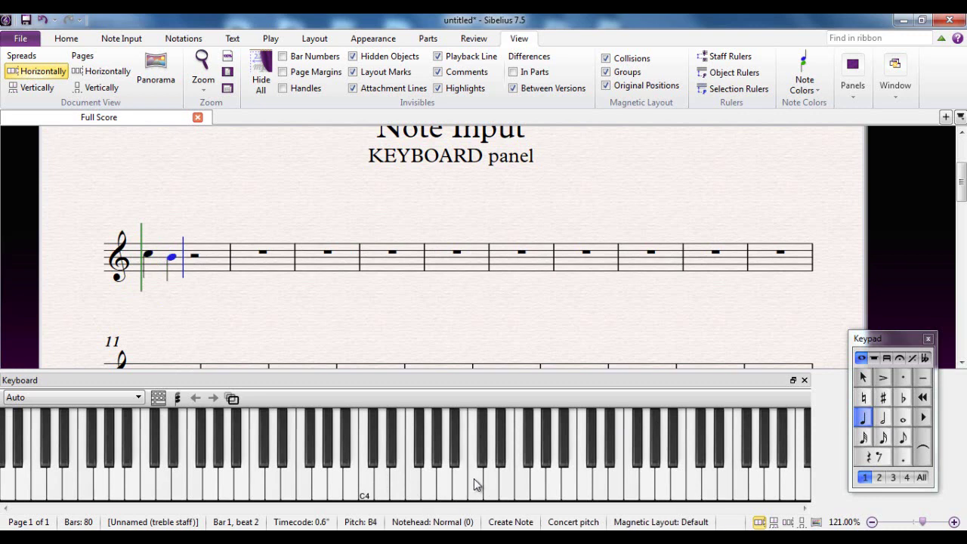
pyautogui.click(475, 483)
pyautogui.click(500, 459)
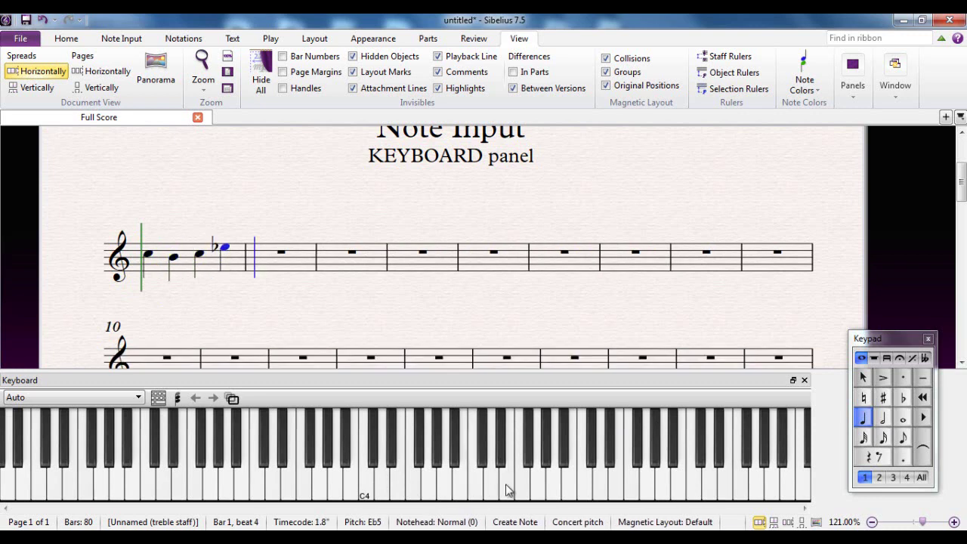
# - Fill bar 2 with eighths E5, D5, C5, B4, C5, A4, then sixteenths B4, A4
pyautogui.click(903, 437)
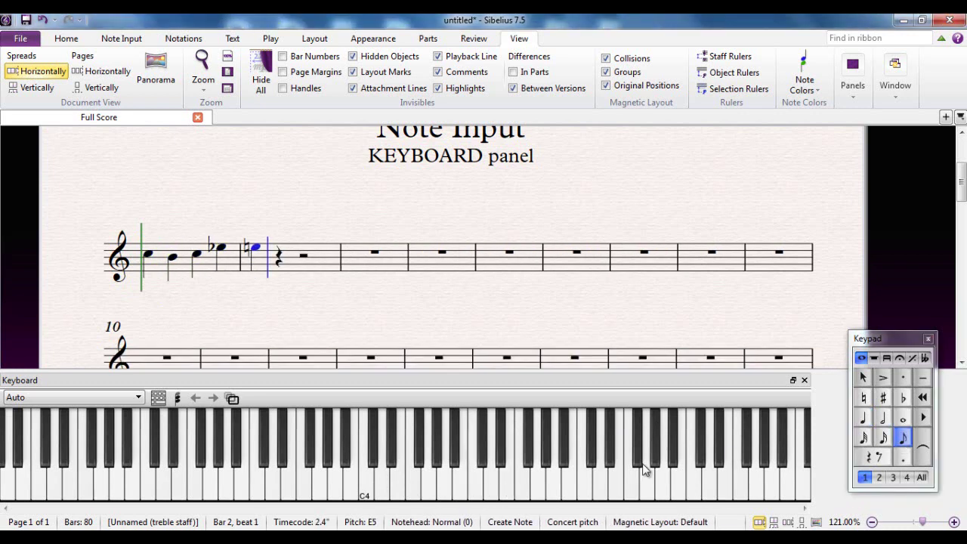
pyautogui.click(474, 482)
pyautogui.click(483, 479)
pyautogui.click(464, 486)
pyautogui.click(460, 483)
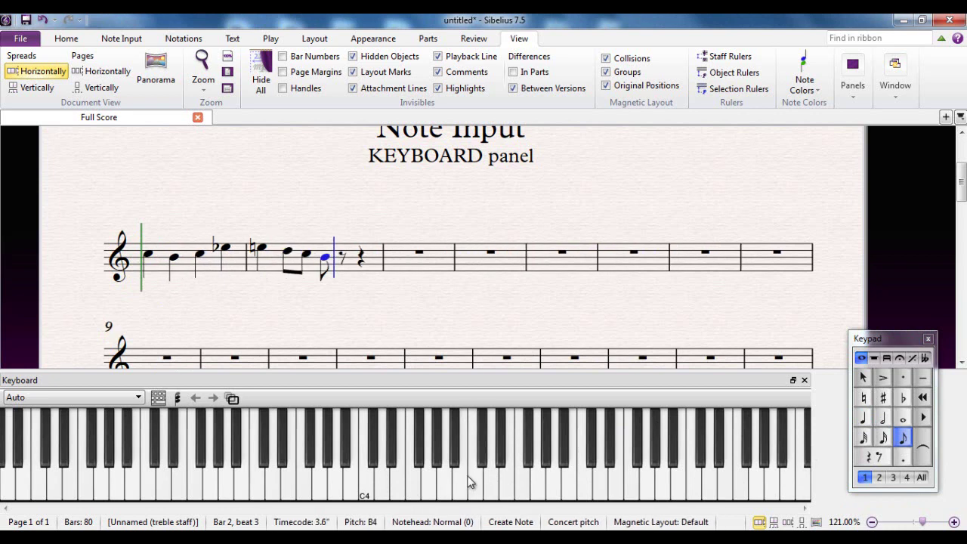
pyautogui.click(469, 485)
pyautogui.click(445, 487)
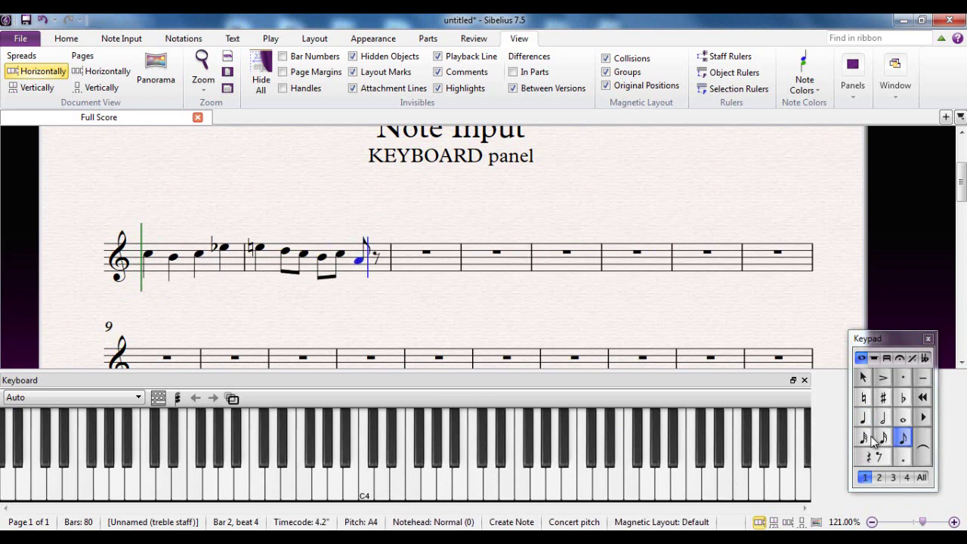
pyautogui.click(882, 438)
pyautogui.click(452, 482)
pyautogui.click(444, 484)
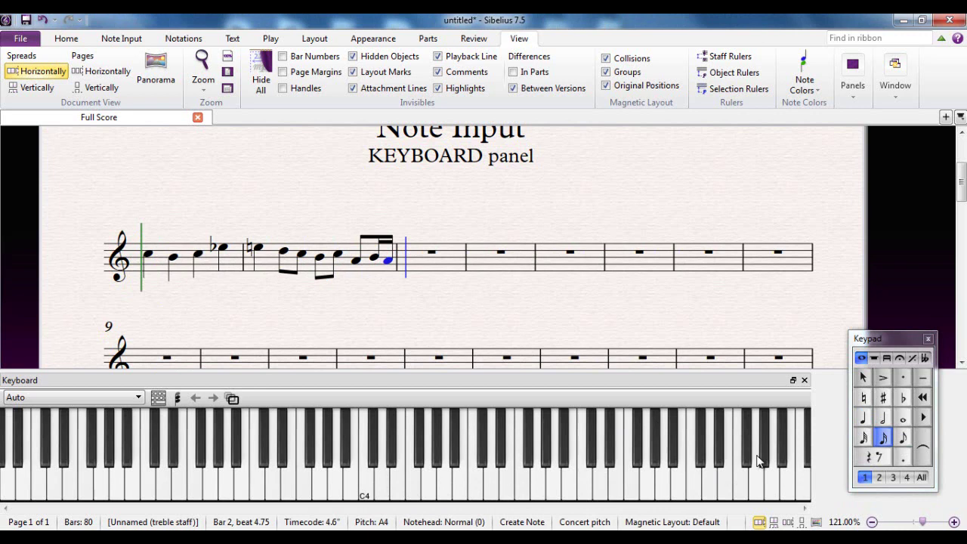
# - End the melody with a G4 half note in bar 3
pyautogui.click(882, 418)
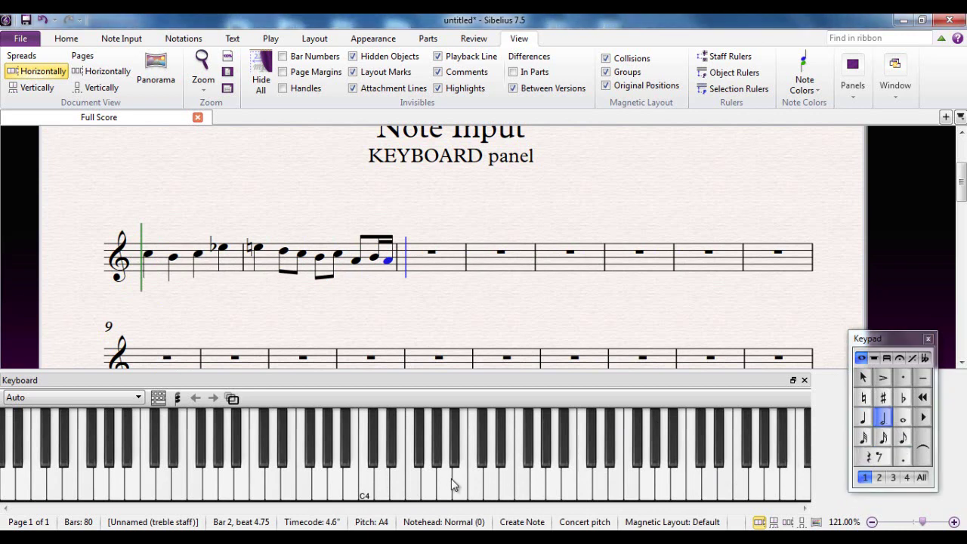
pyautogui.click(429, 488)
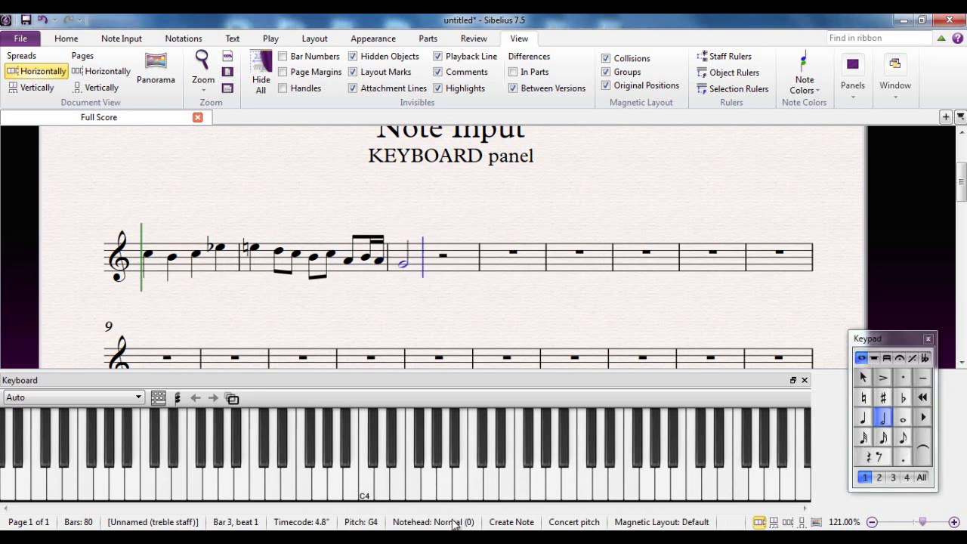
pyautogui.click(883, 421)
# - Enable chord input and add a G–B–D half-note chord at the start of bar 4
pyautogui.press('Escape')
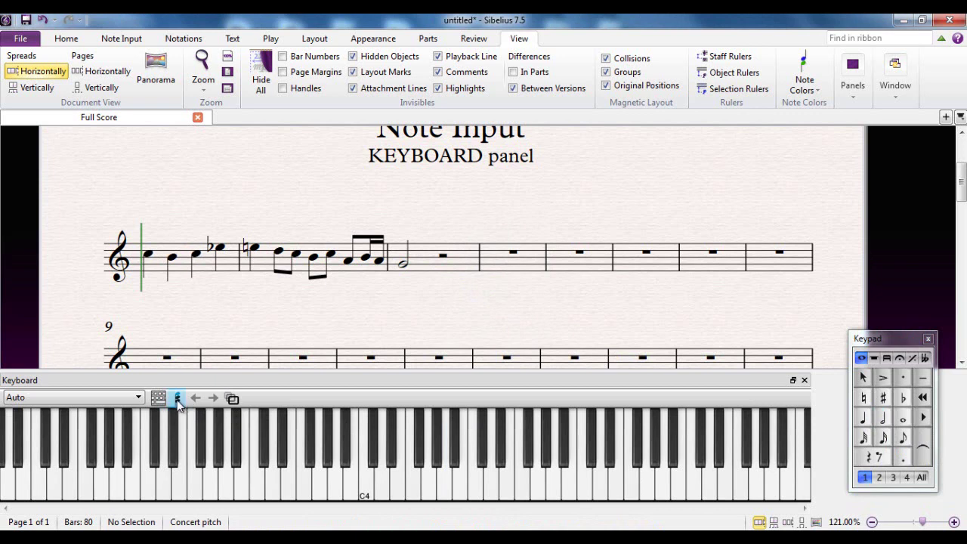
pyautogui.click(177, 400)
pyautogui.click(883, 420)
pyautogui.press('g')
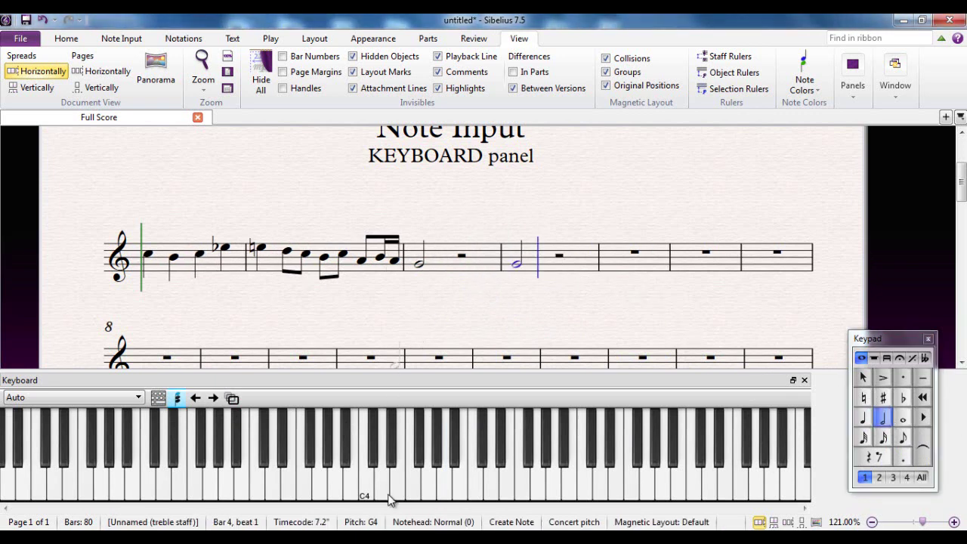
pyautogui.click(477, 480)
pyautogui.click(505, 481)
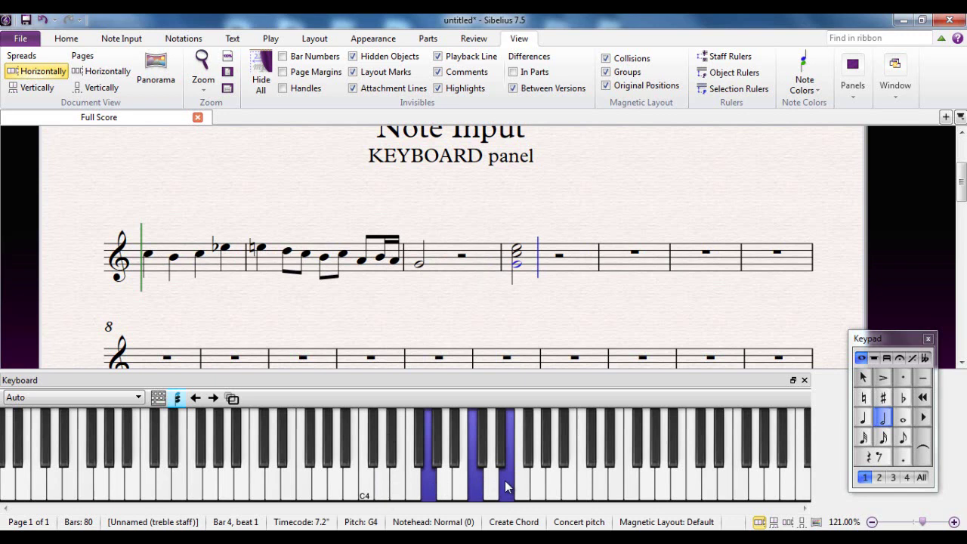
# - Add a C5–D5–E5 chord on beat 3 of bar 4 and finish input
pyautogui.click(214, 398)
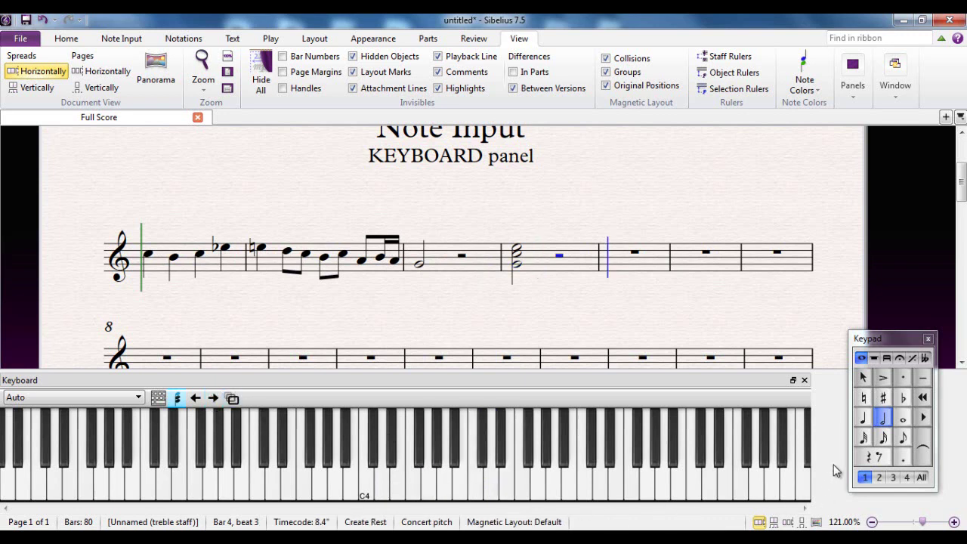
pyautogui.click(864, 419)
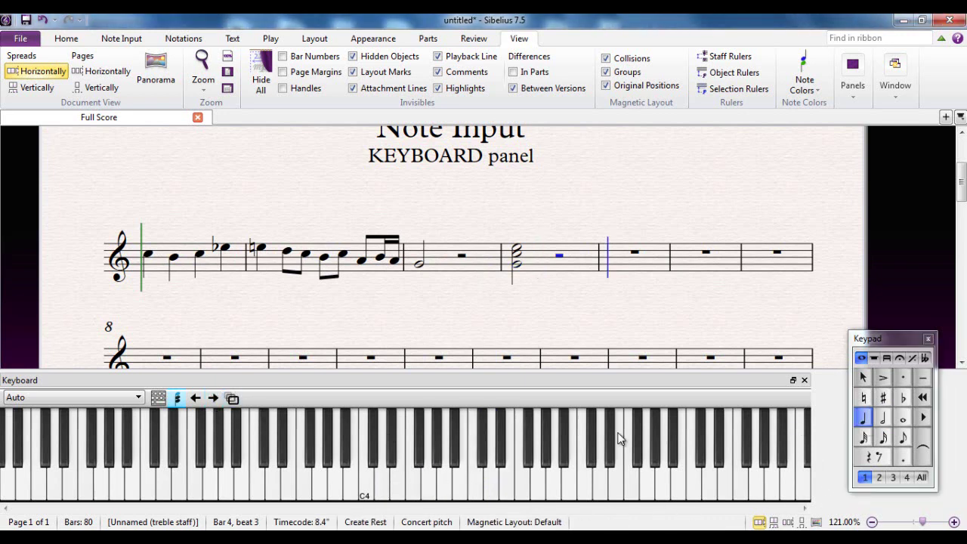
pyautogui.click(476, 481)
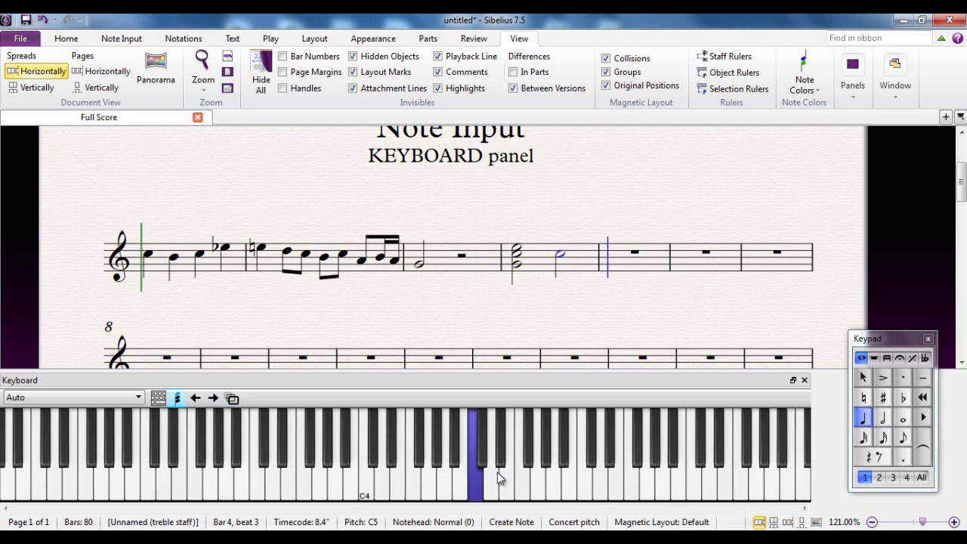
pyautogui.keyDown('shift'); pyautogui.click(495, 474); pyautogui.keyUp('shift')
pyautogui.keyDown('shift'); pyautogui.click(522, 479); pyautogui.keyUp('shift')
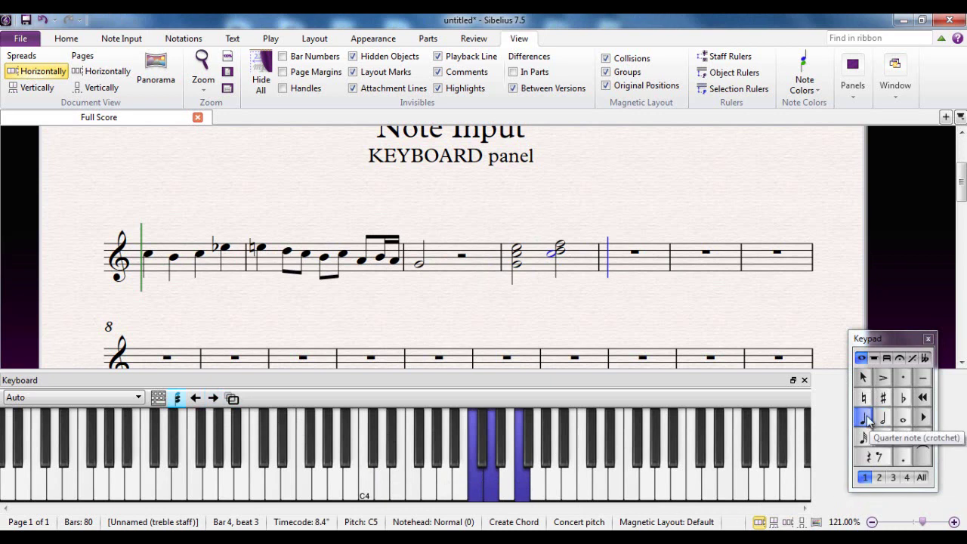
pyautogui.press('Escape')
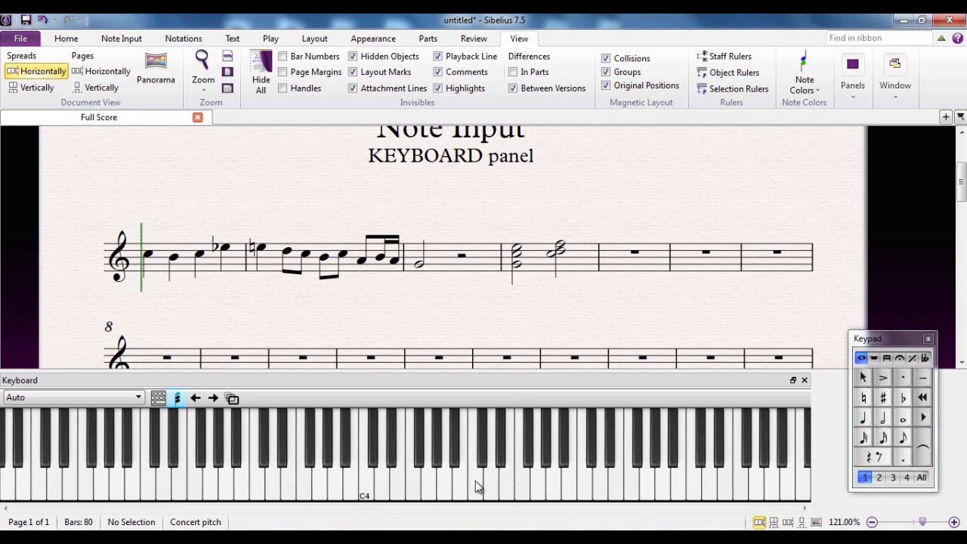
# - Turn off chord input, enable QWERTY input, and shift its range down with Z and back to C4 with X
pyautogui.moveTo(451, 326); pyautogui.dragTo(451, 252)
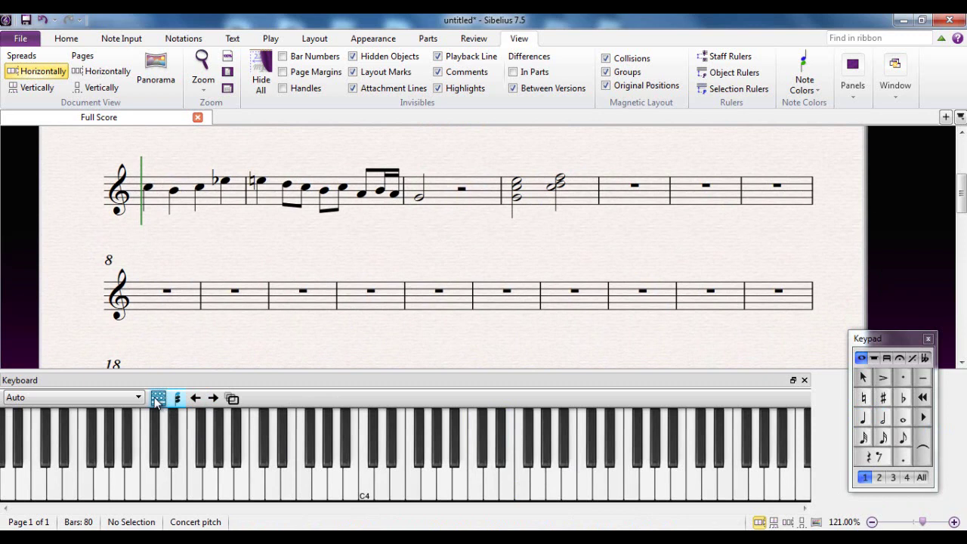
pyautogui.click(179, 401)
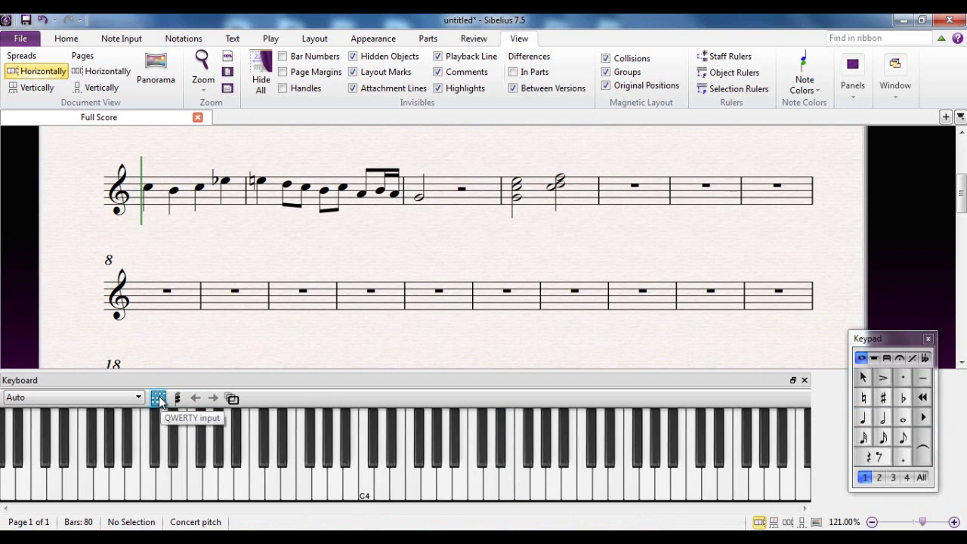
pyautogui.click(158, 399)
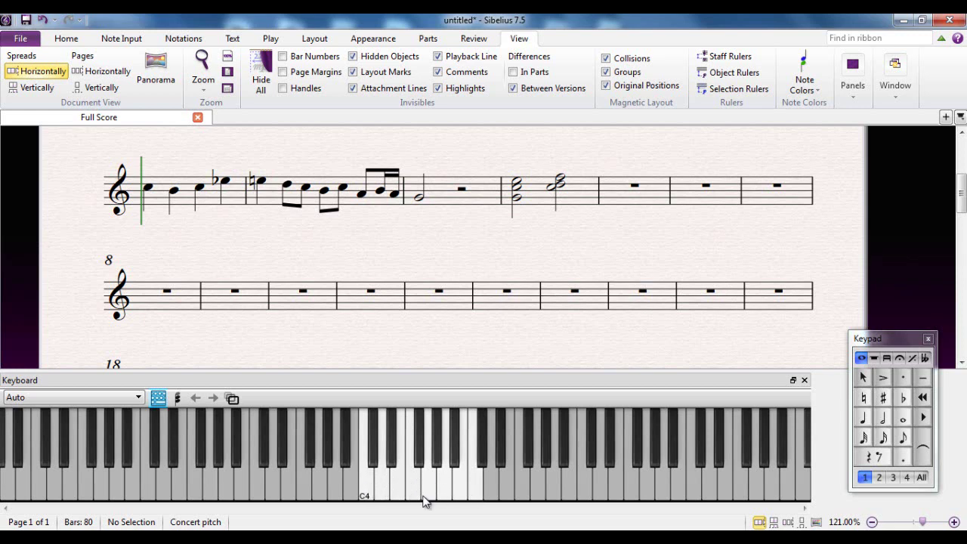
pyautogui.press('z')
pyautogui.press('z')
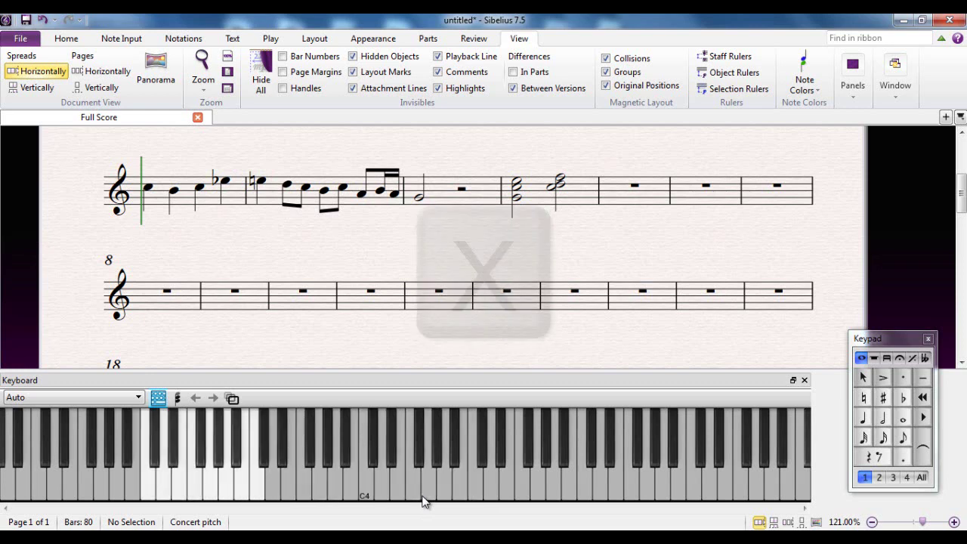
pyautogui.press('x')
pyautogui.press('x')
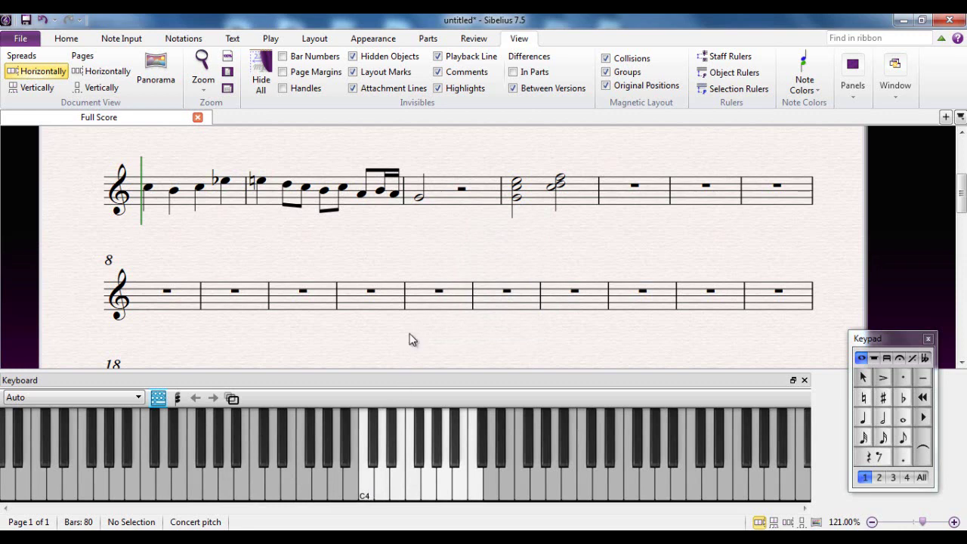
# - Scroll down to the next empty staff system
pyautogui.scroll(-1, 412, 340)
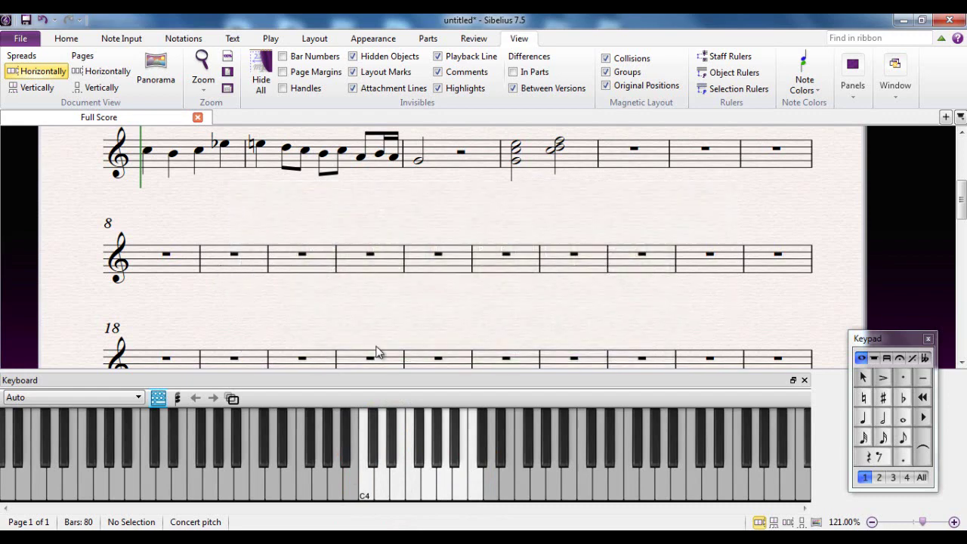
# - Enter eighth notes C4, D, E, F, G, A, B, C5 in bar 9 via QWERTY keys
pyautogui.click(903, 437)
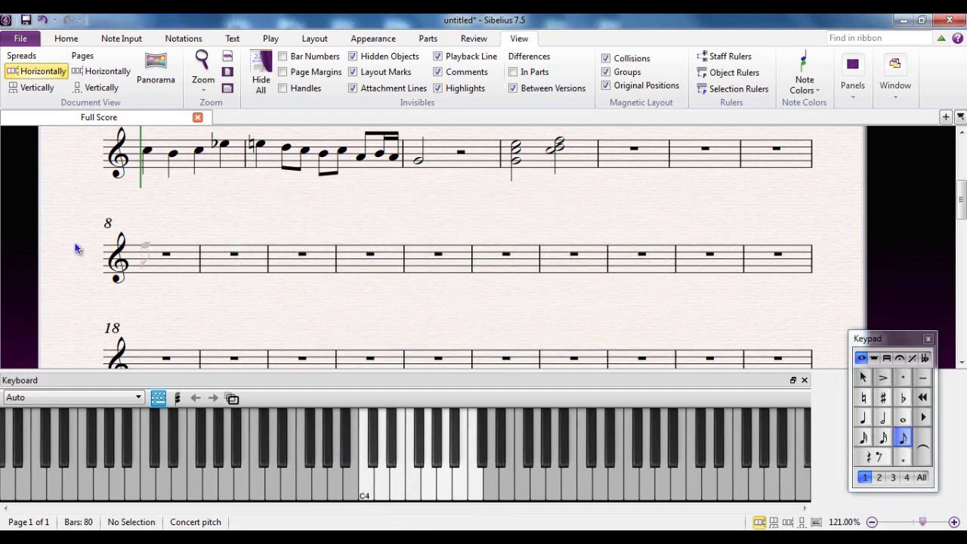
pyautogui.click(208, 277)
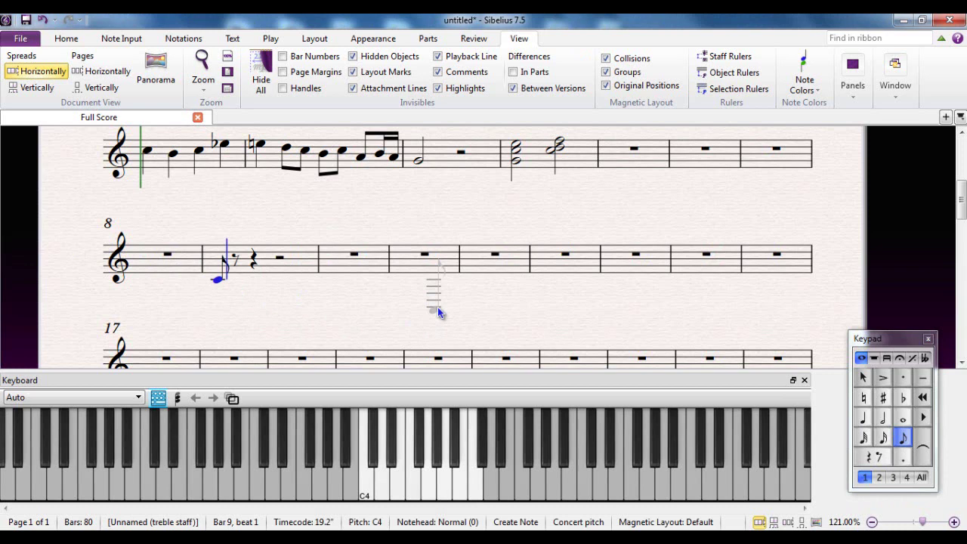
pyautogui.press('d')
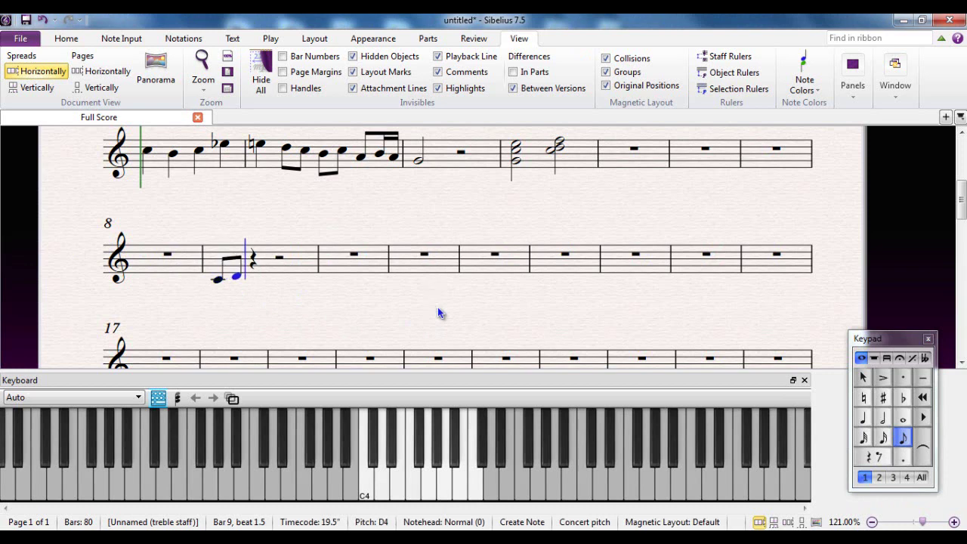
pyautogui.press('e')
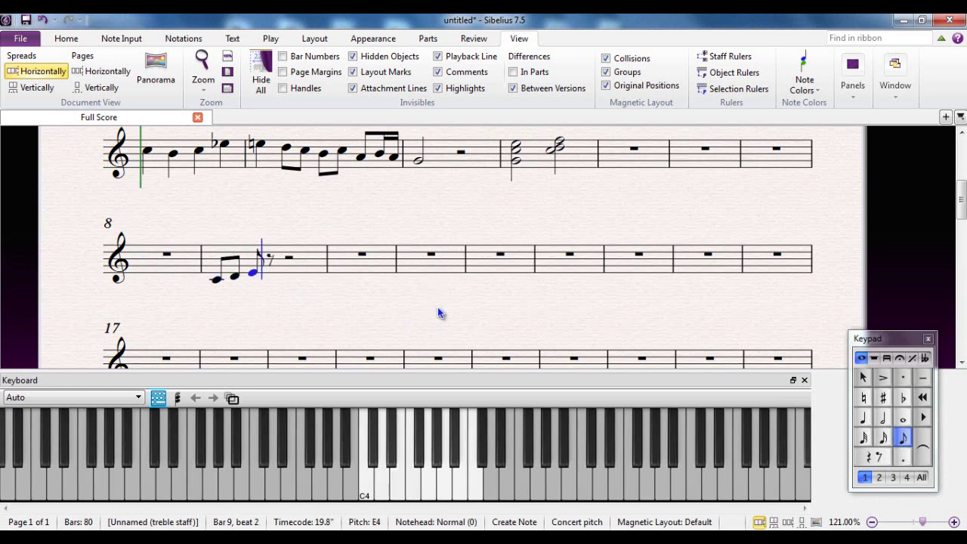
pyautogui.press('f')
pyautogui.press('g')
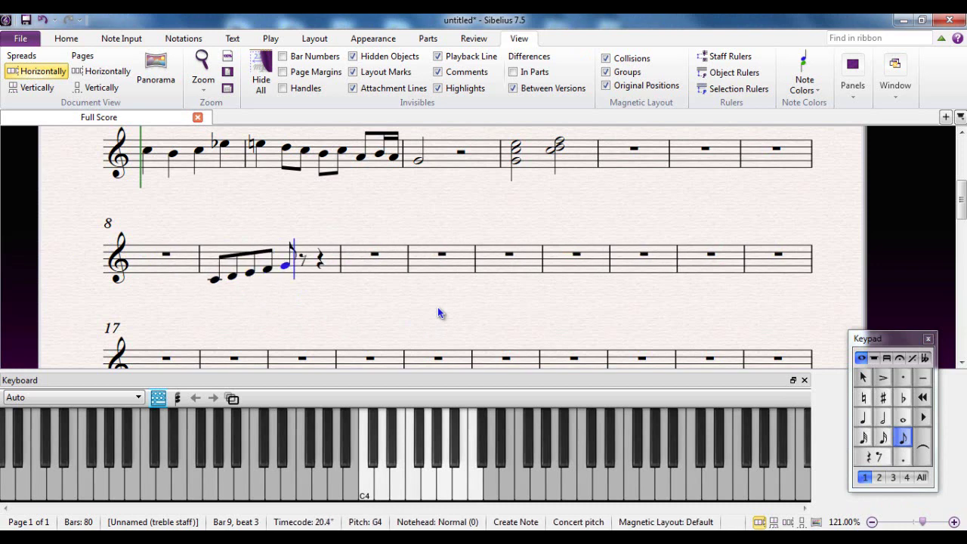
pyautogui.press('a')
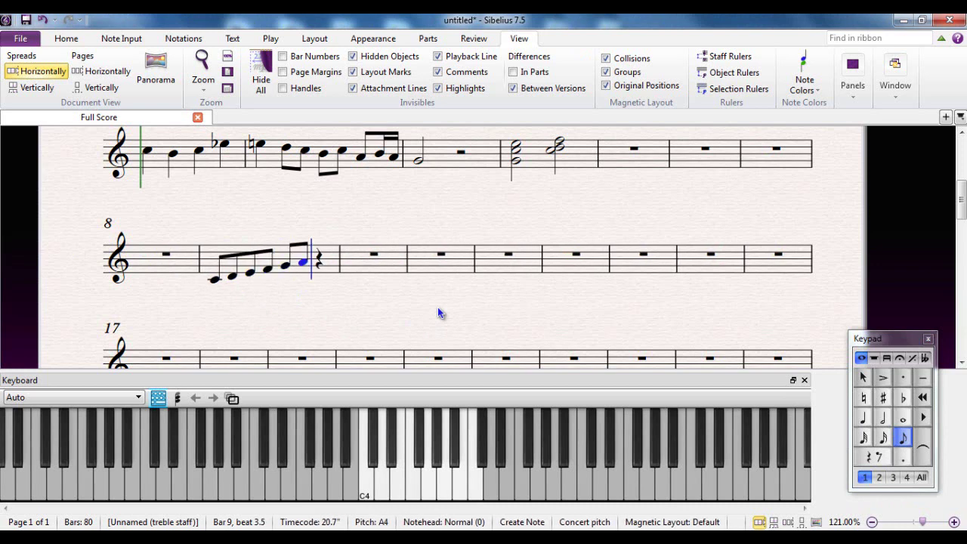
pyautogui.press('b')
pyautogui.press('c')
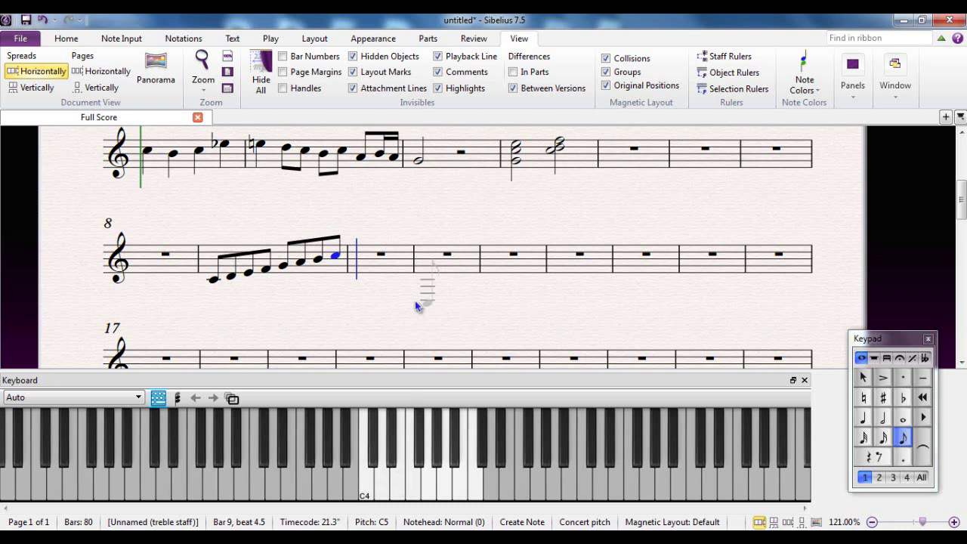
# - Fill bar 10 with chromatic eighths C5, B, B♭, A, G♯, G, F♯, F
pyautogui.press('c')
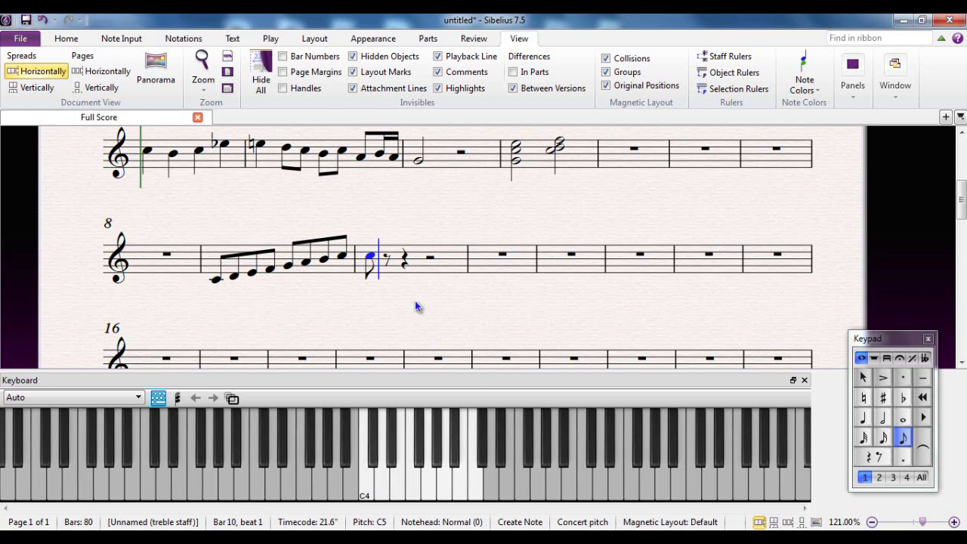
pyautogui.press('b')
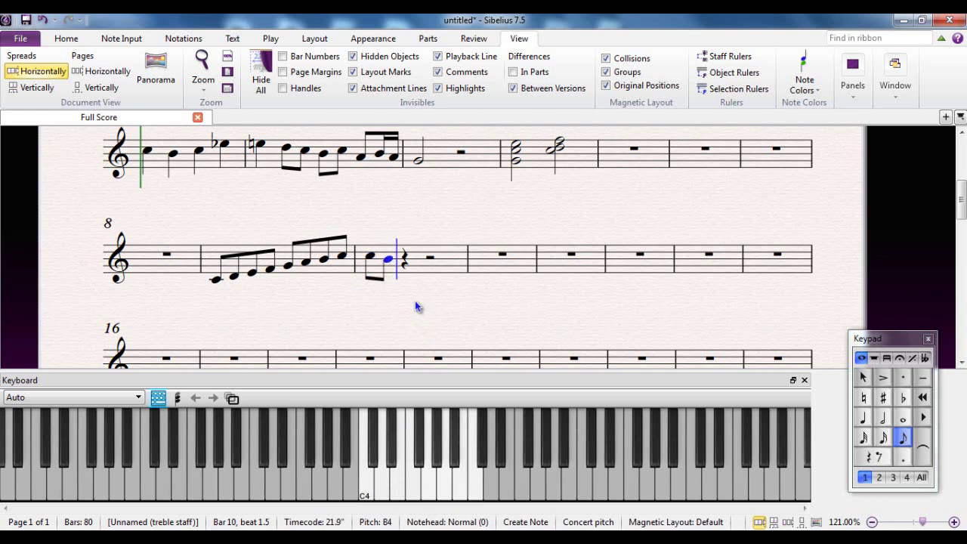
pyautogui.press('b')
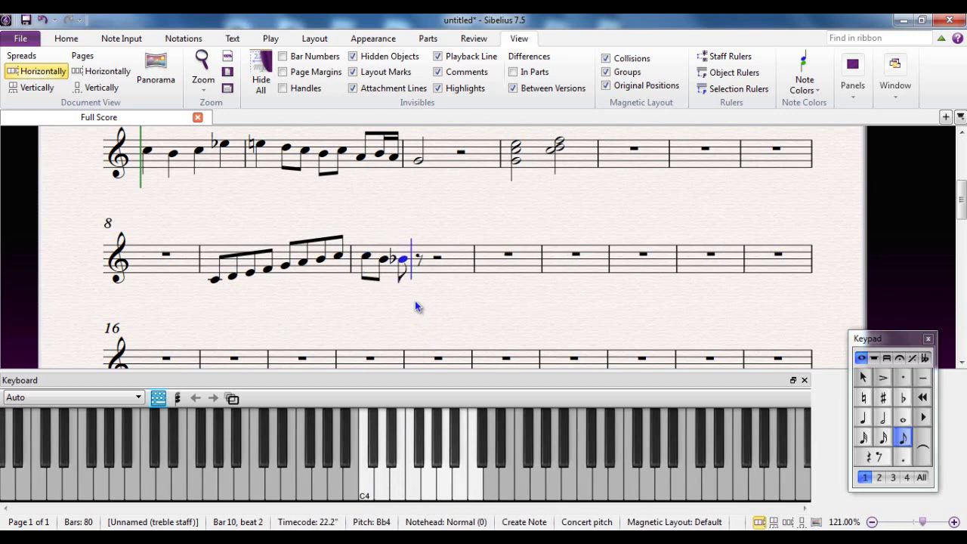
pyautogui.press('a')
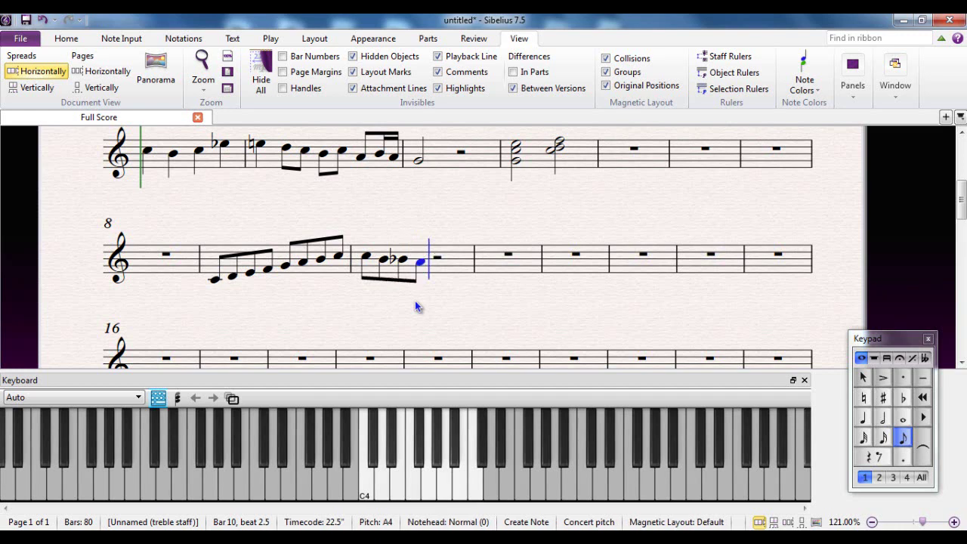
pyautogui.press('KP_8')
pyautogui.press('g')
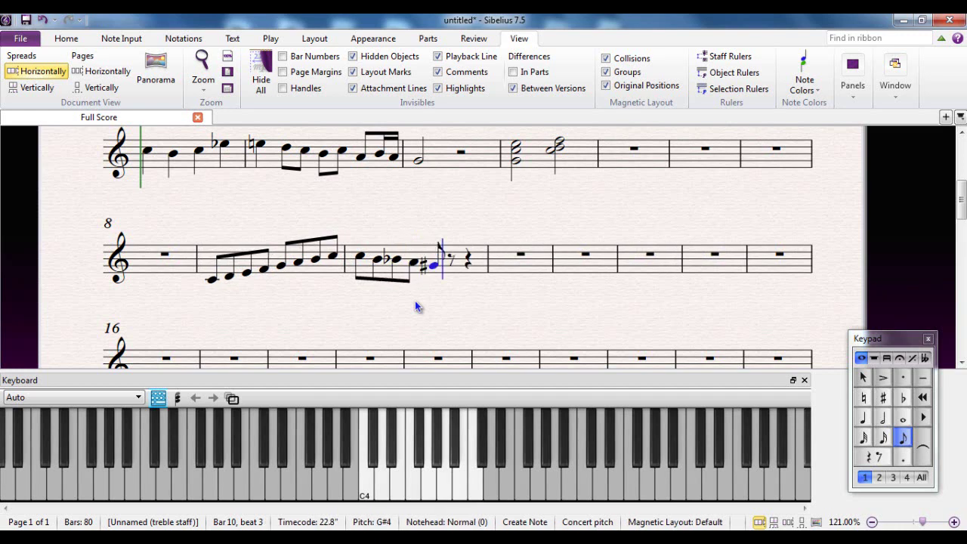
pyautogui.press('g')
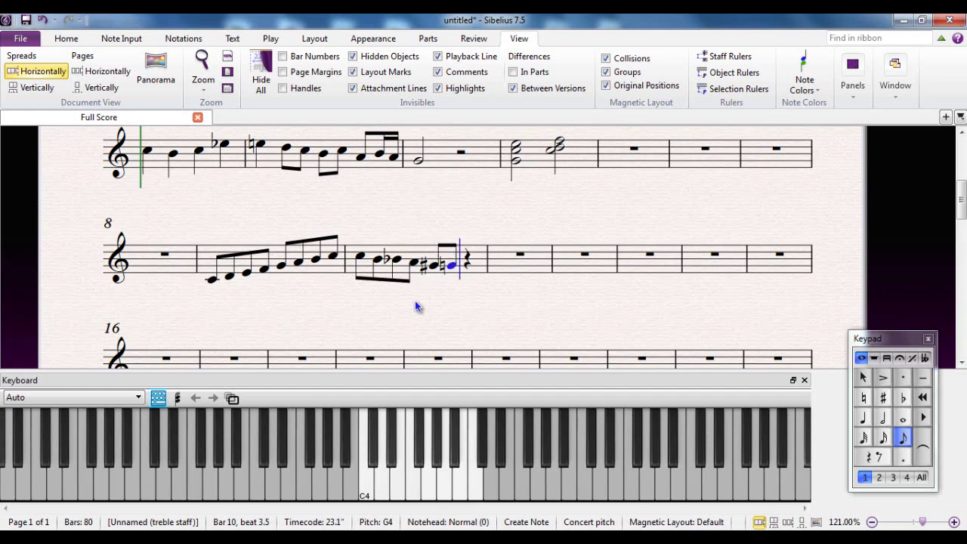
pyautogui.press('KP_8')
pyautogui.press('f')
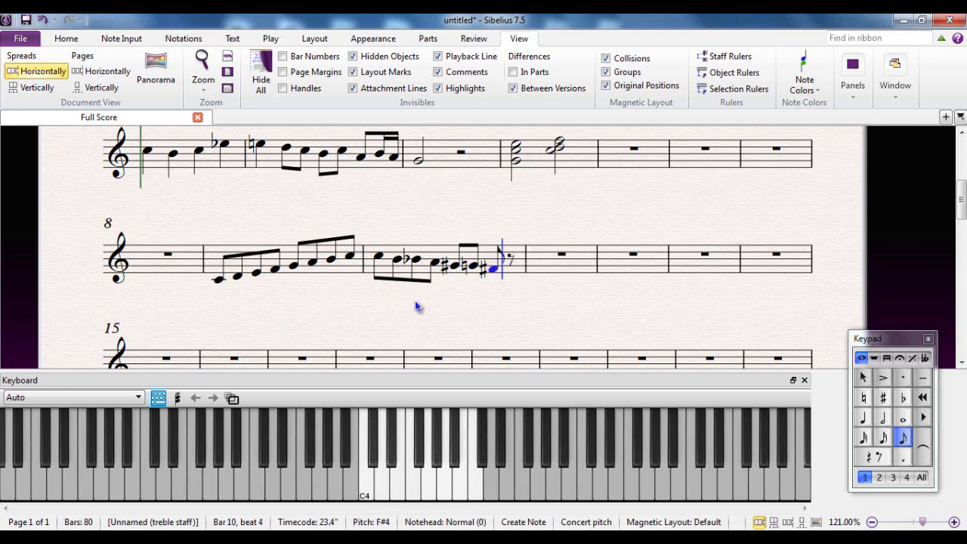
pyautogui.press('f')
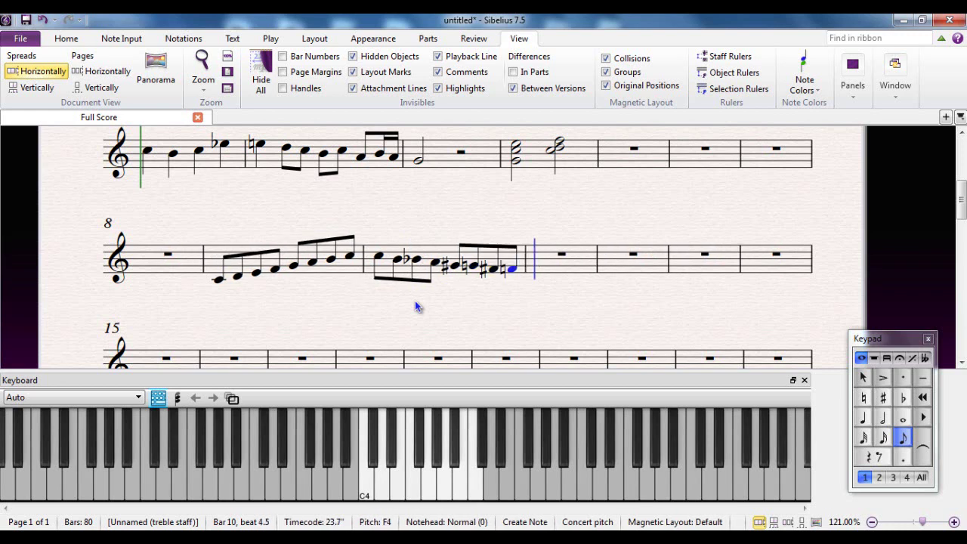
# - Continue the descent in bar 11 with E, E♭, D, C♯, C4, then end note entry
pyautogui.press('e')
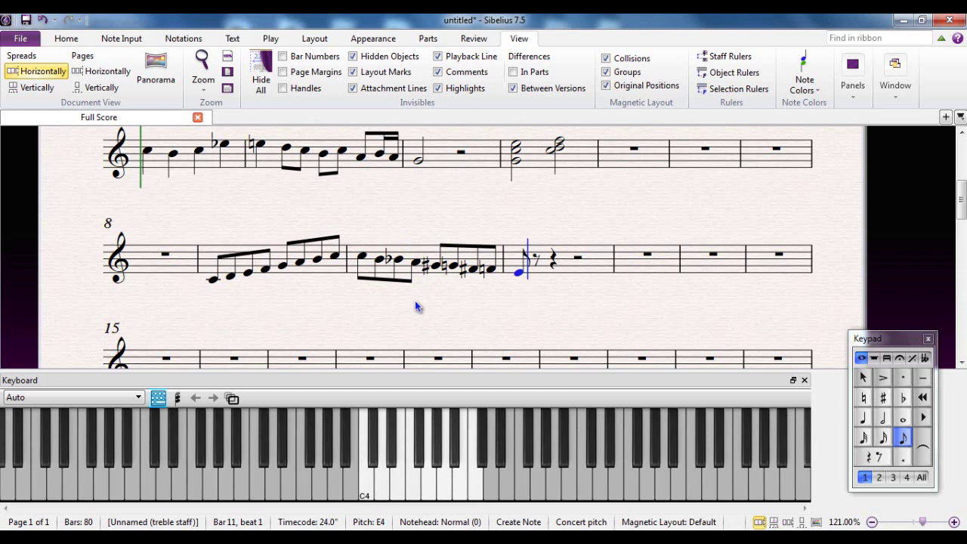
pyautogui.press('KP_9')
pyautogui.press('e')
pyautogui.press('d')
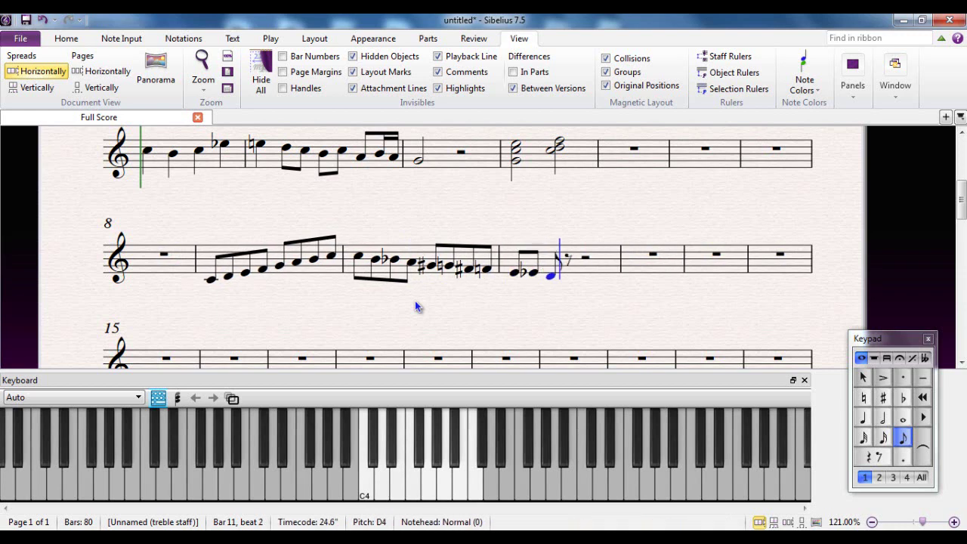
pyautogui.press('KP_8')
pyautogui.press('c')
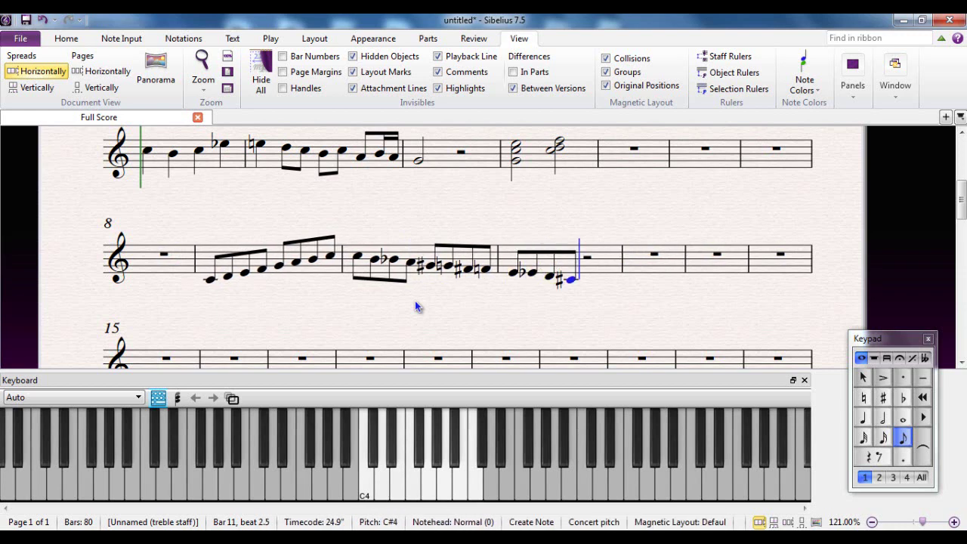
pyautogui.press('c')
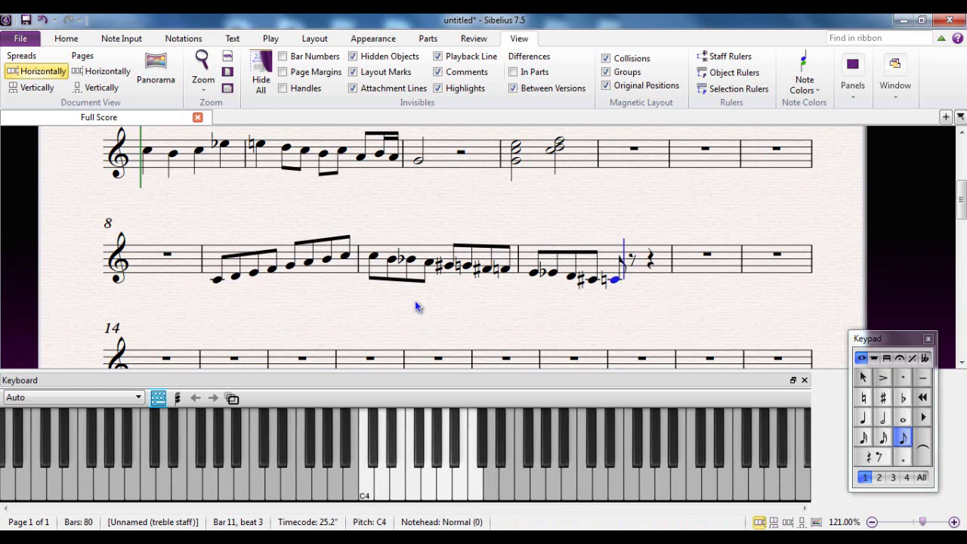
pyautogui.press('Escape')
pyautogui.press('Escape')
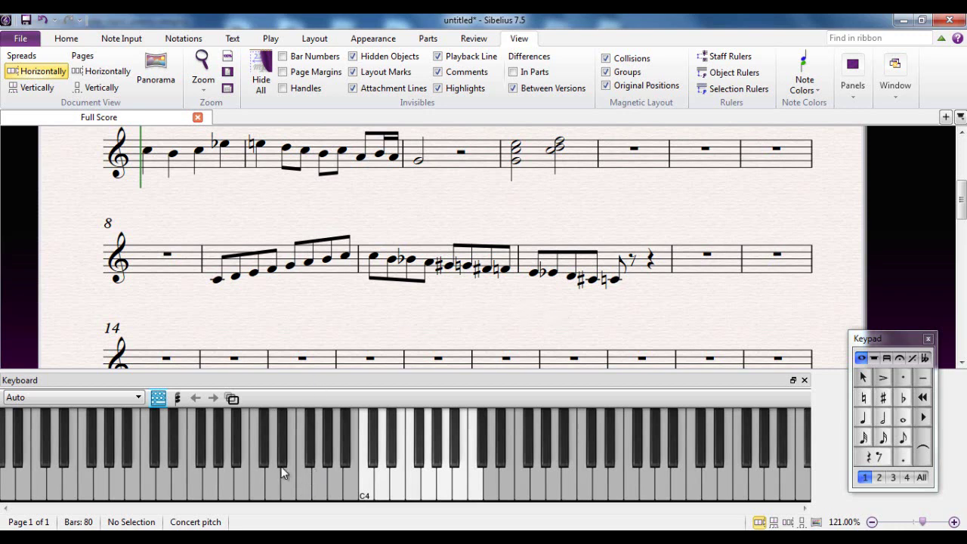
pyautogui.click(158, 399)
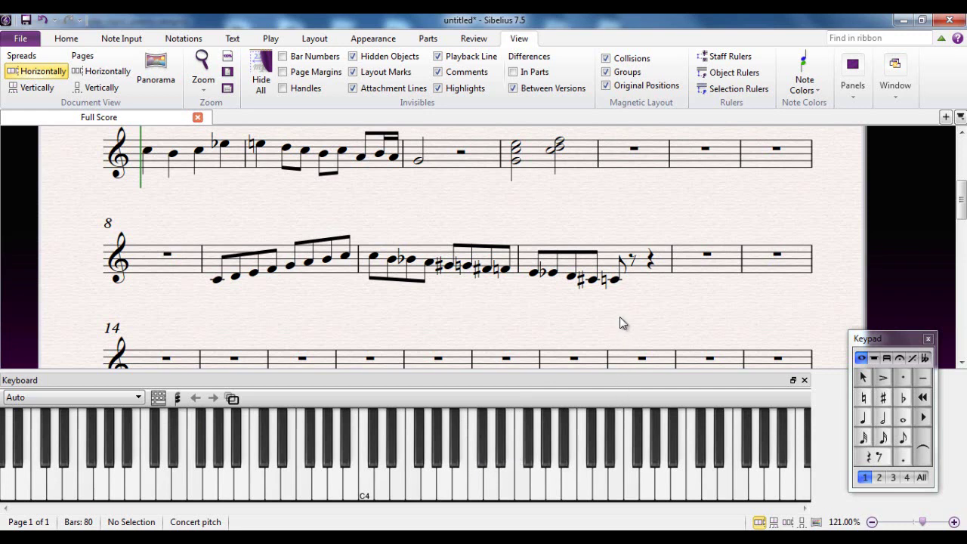
pyautogui.hotkey('ctrl', 'shift', 'alt', 'q')
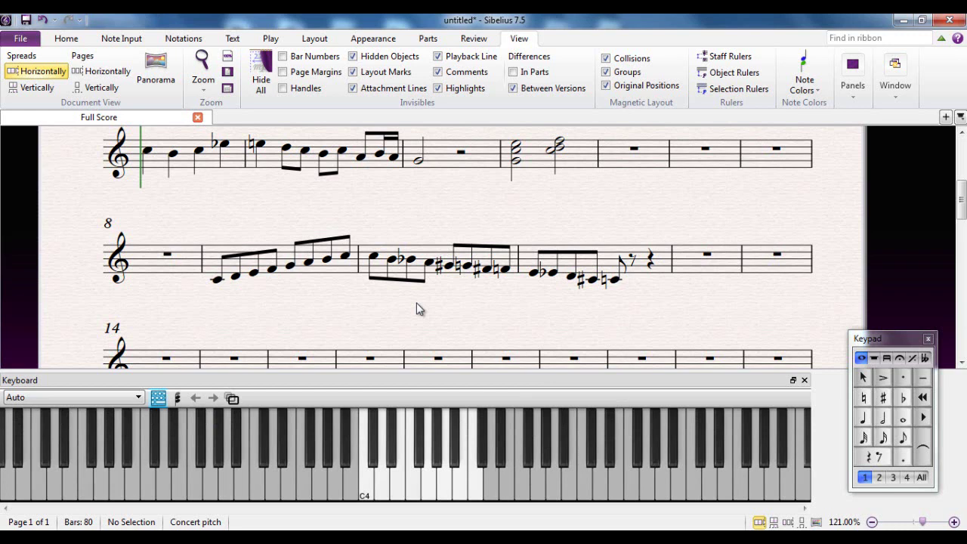